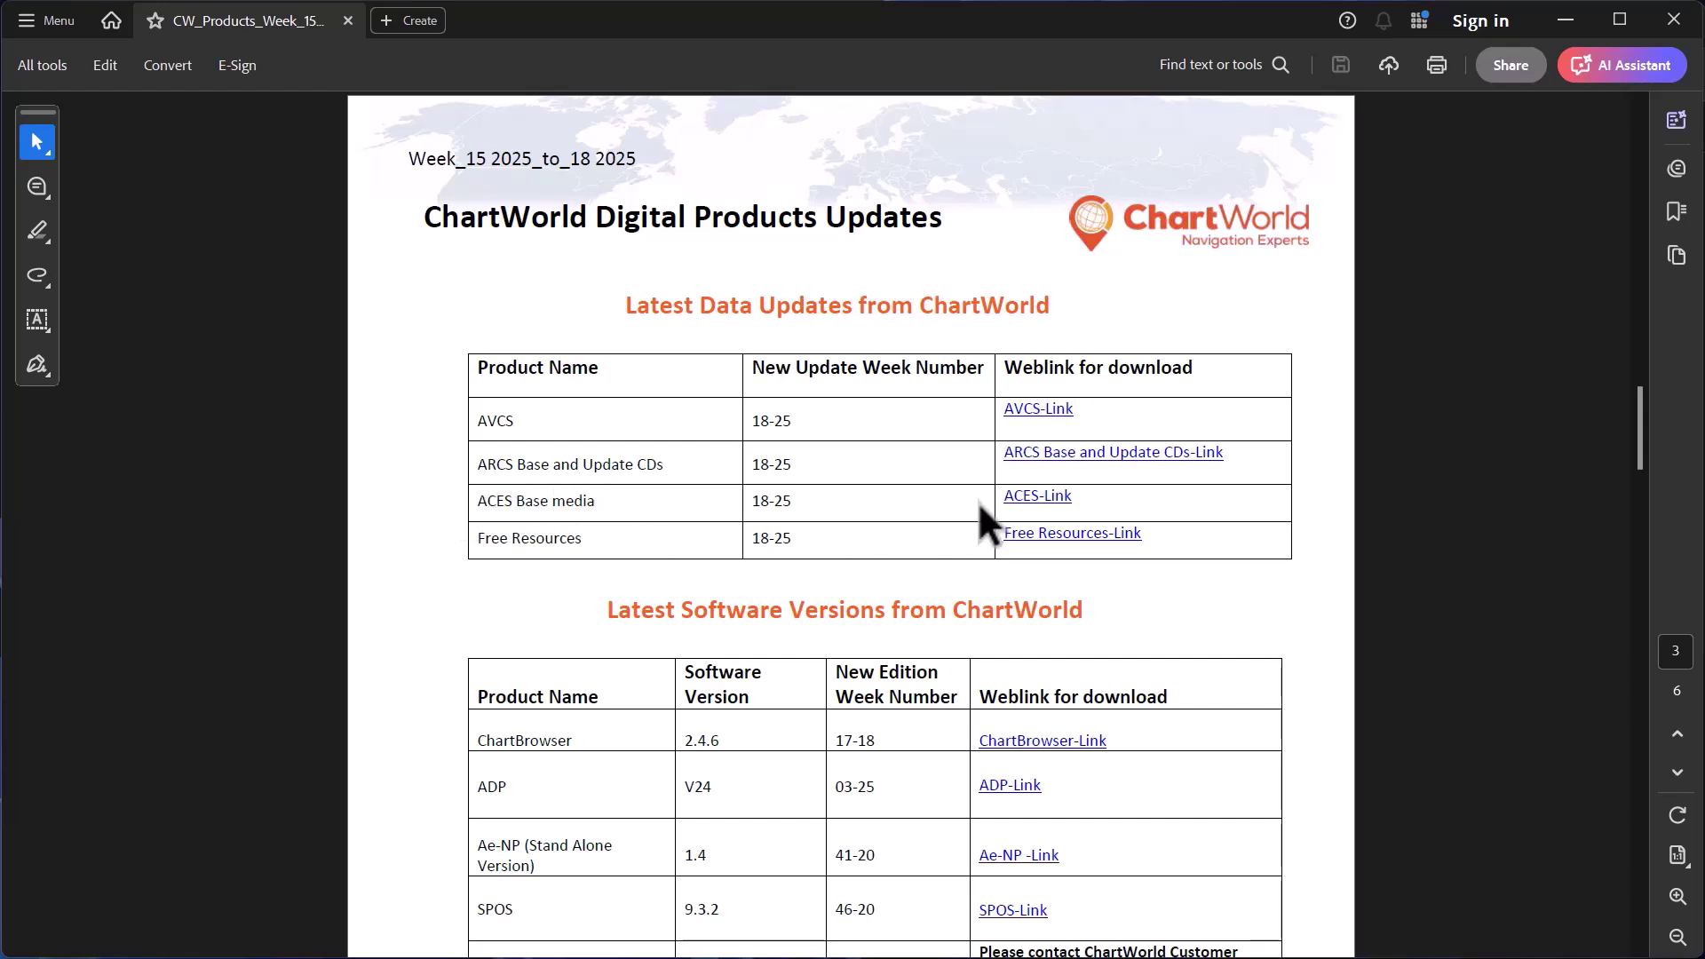
Step: Open the ACES-Link for ACES Base media from the PDF's Latest Data Updates table
left_click(1047, 505)
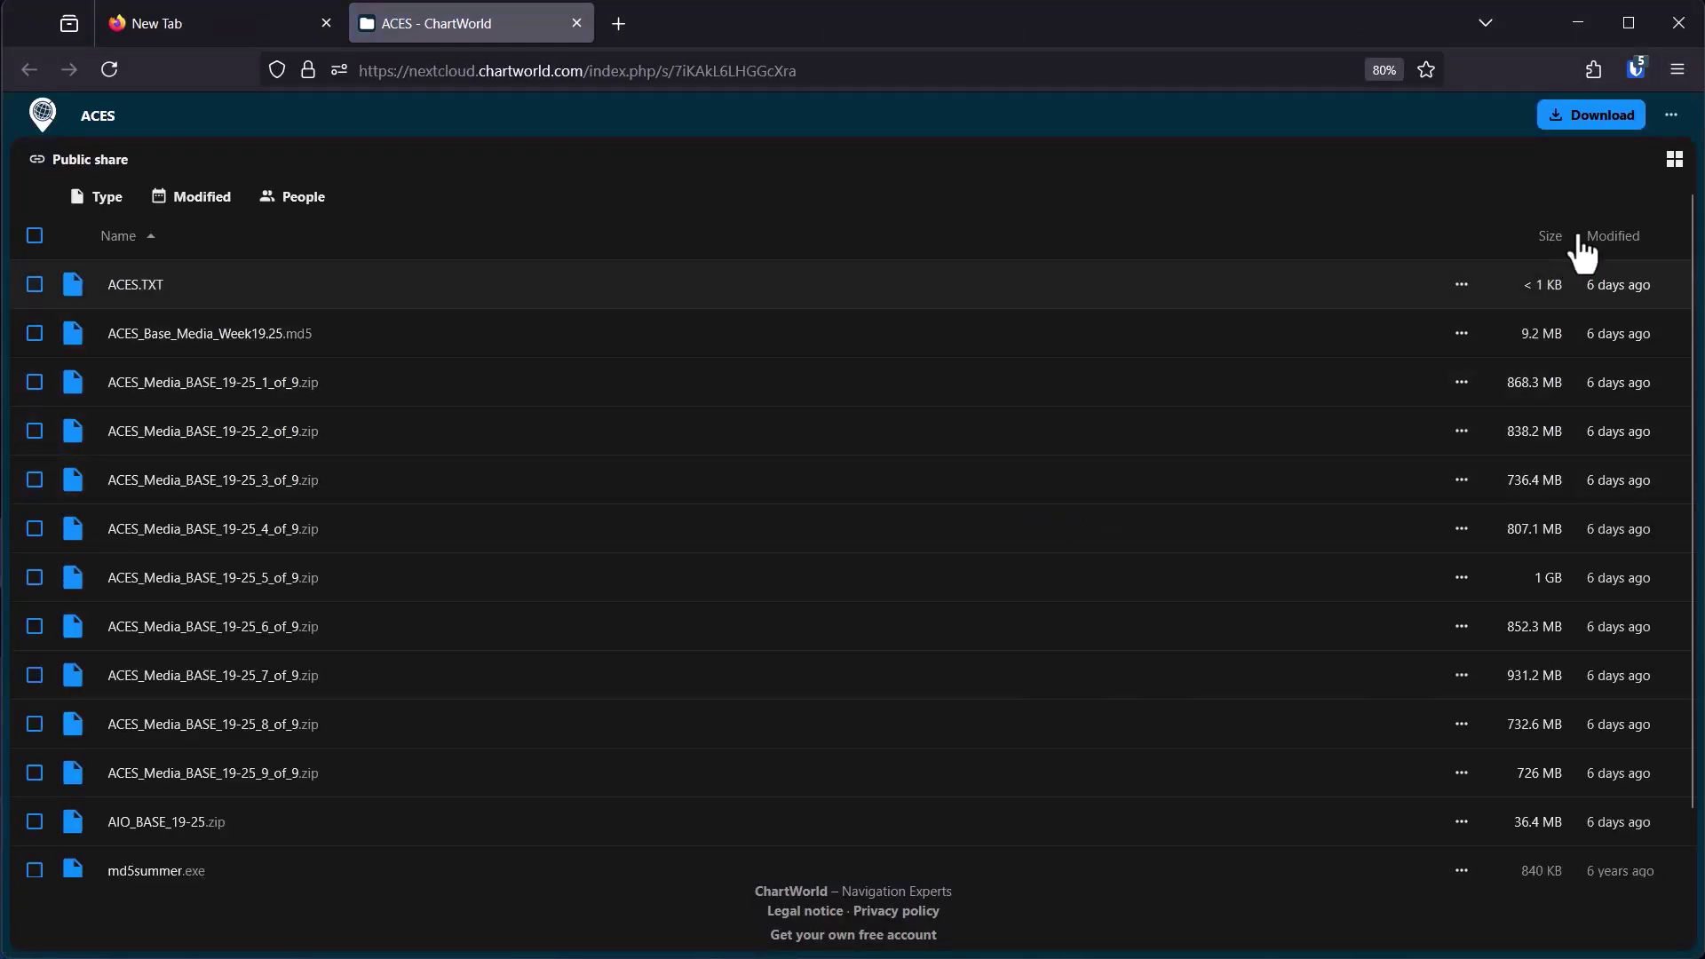
Step: Download the whole ACES public share as ACES.zip, then bring File Explorer forward
left_click(1614, 126)
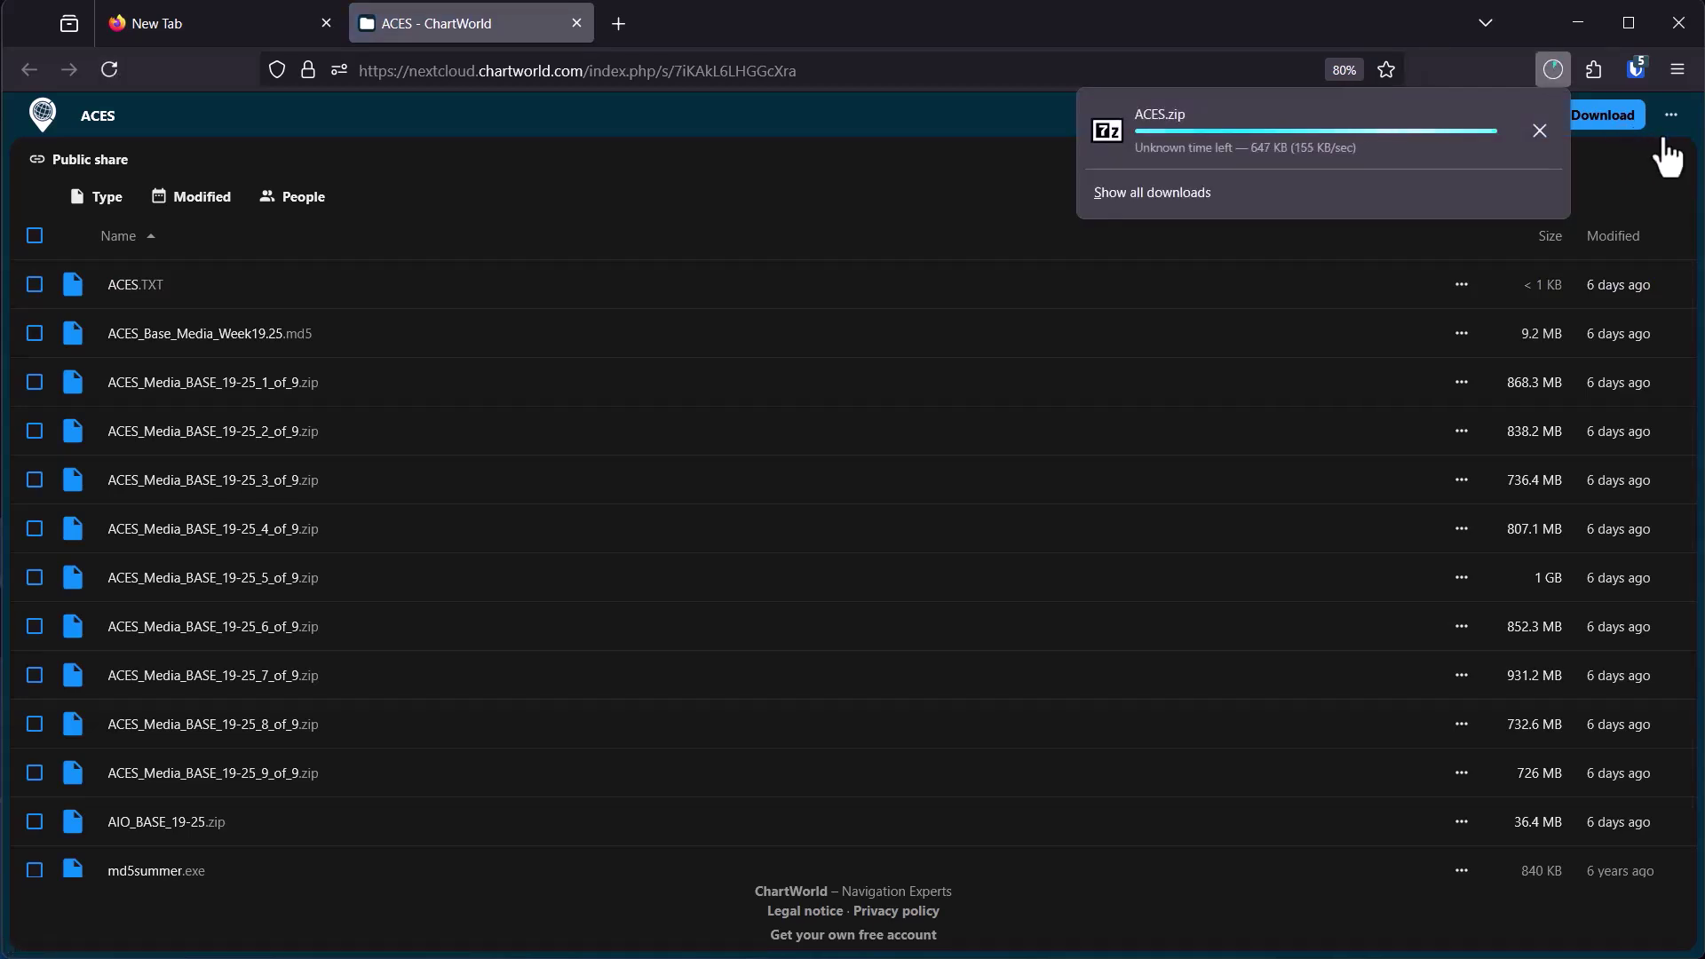
key("alt+Tab")
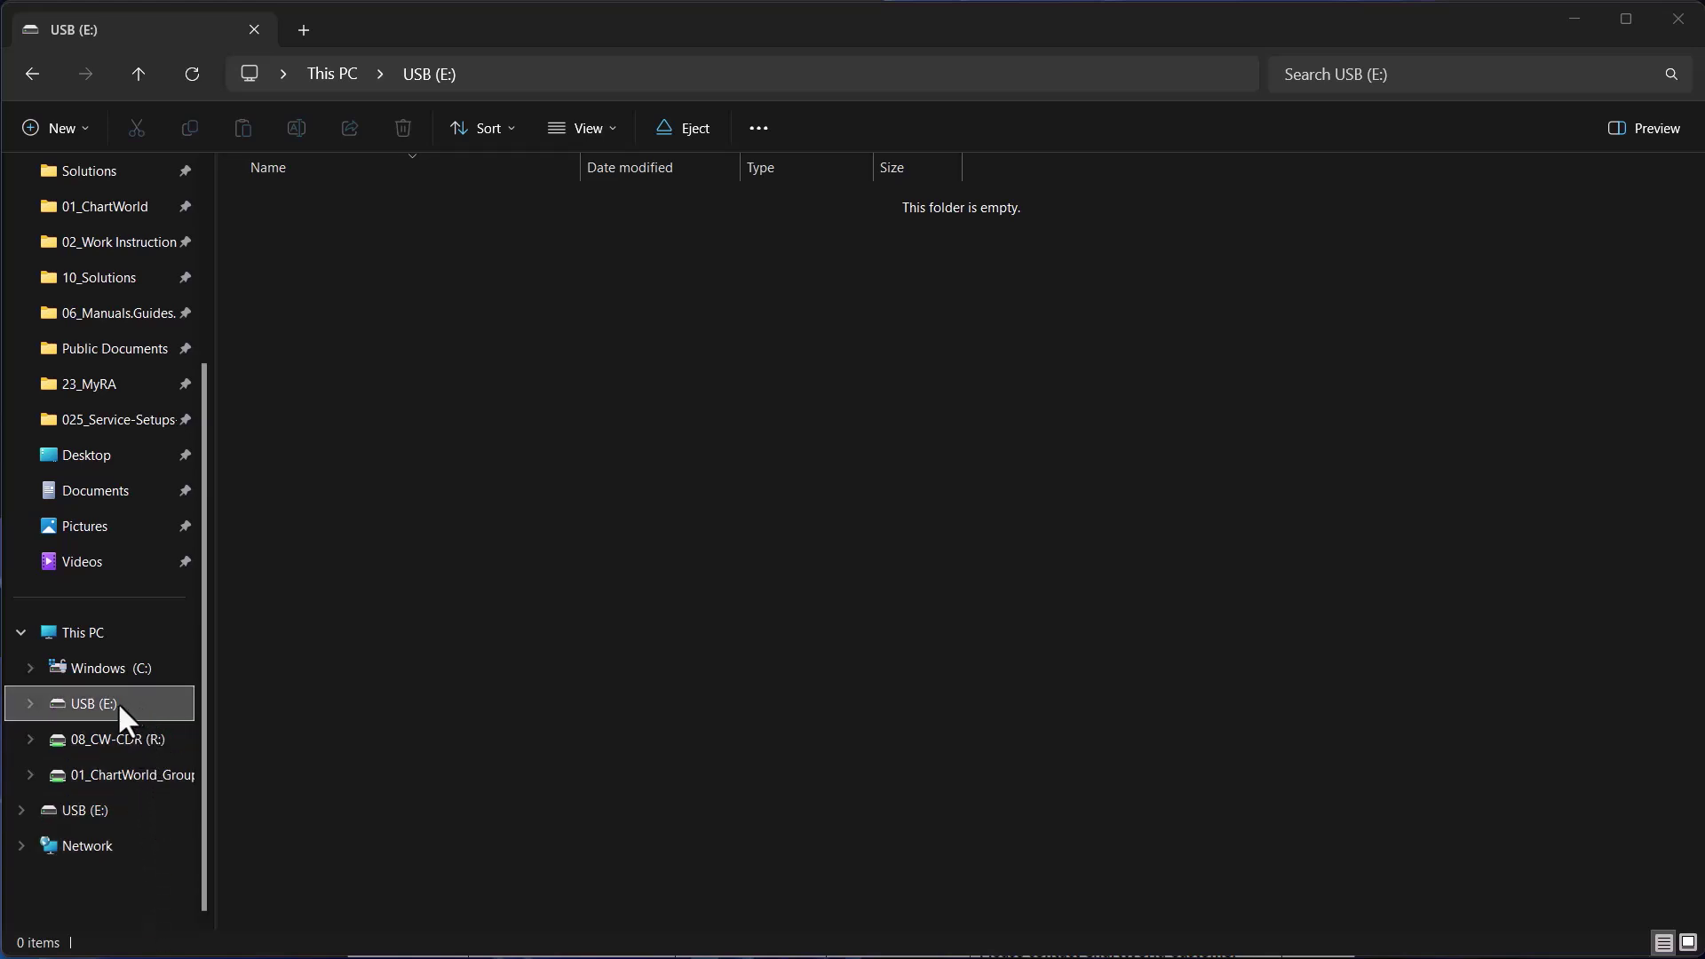
Step: Quick-format USB (E:) as NTFS with volume label V01X01
right_click(133, 706)
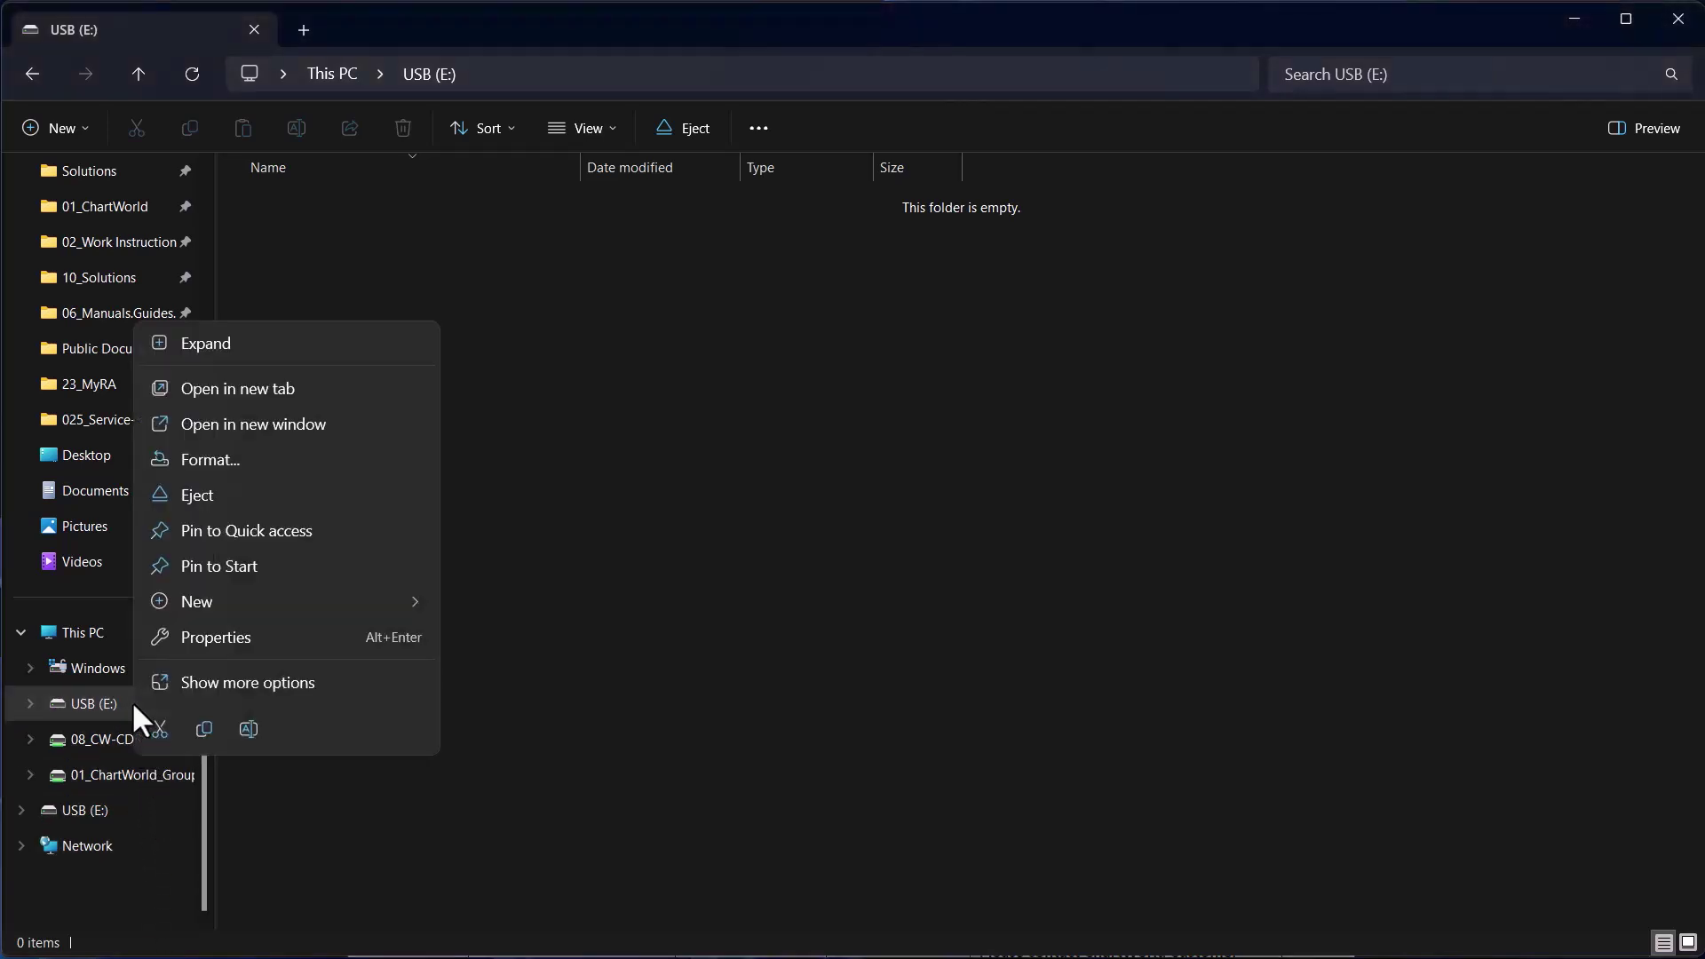
left_click(249, 461)
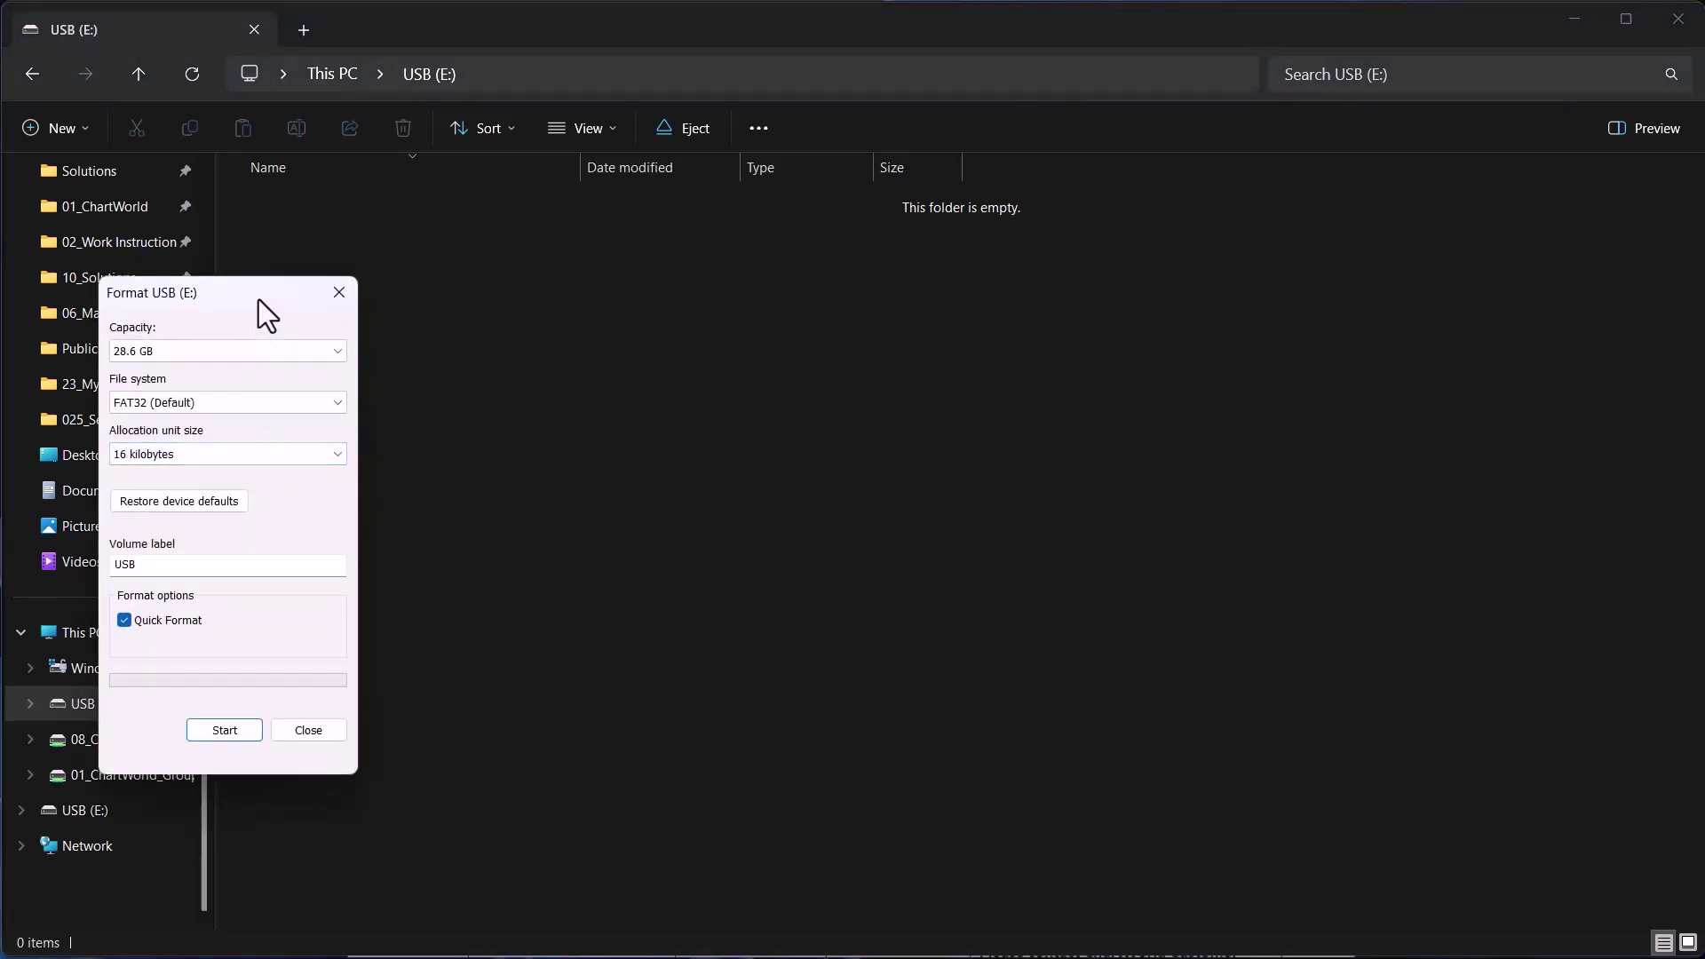
left_click(232, 406)
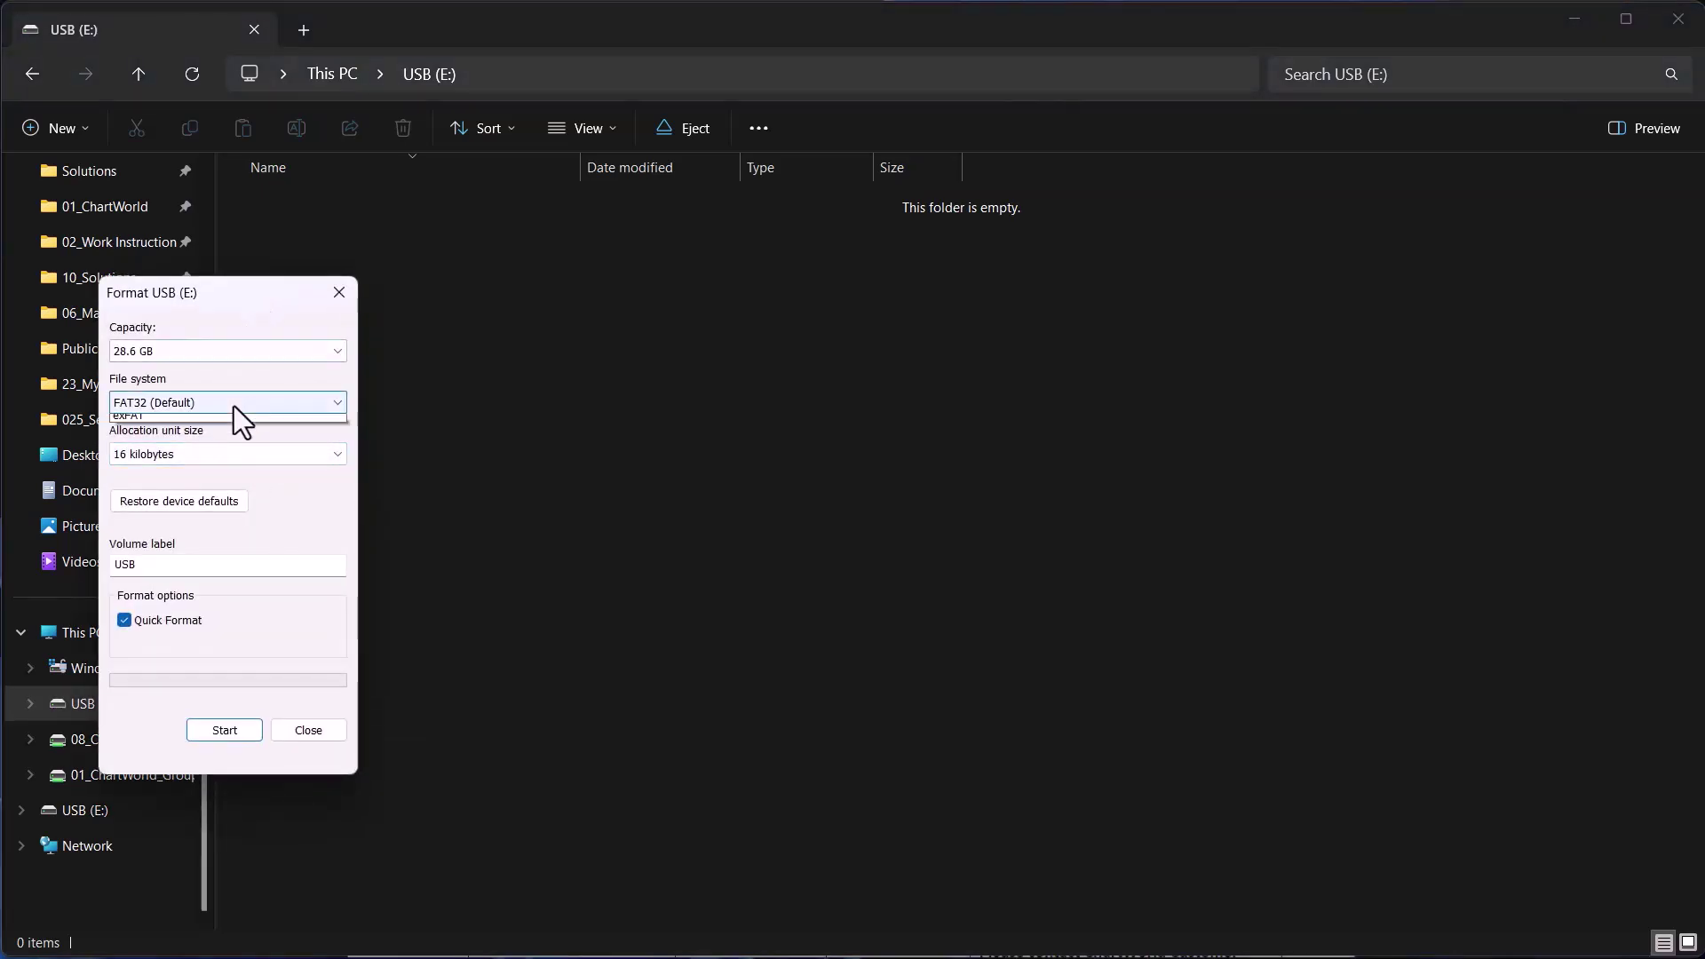
left_click(232, 421)
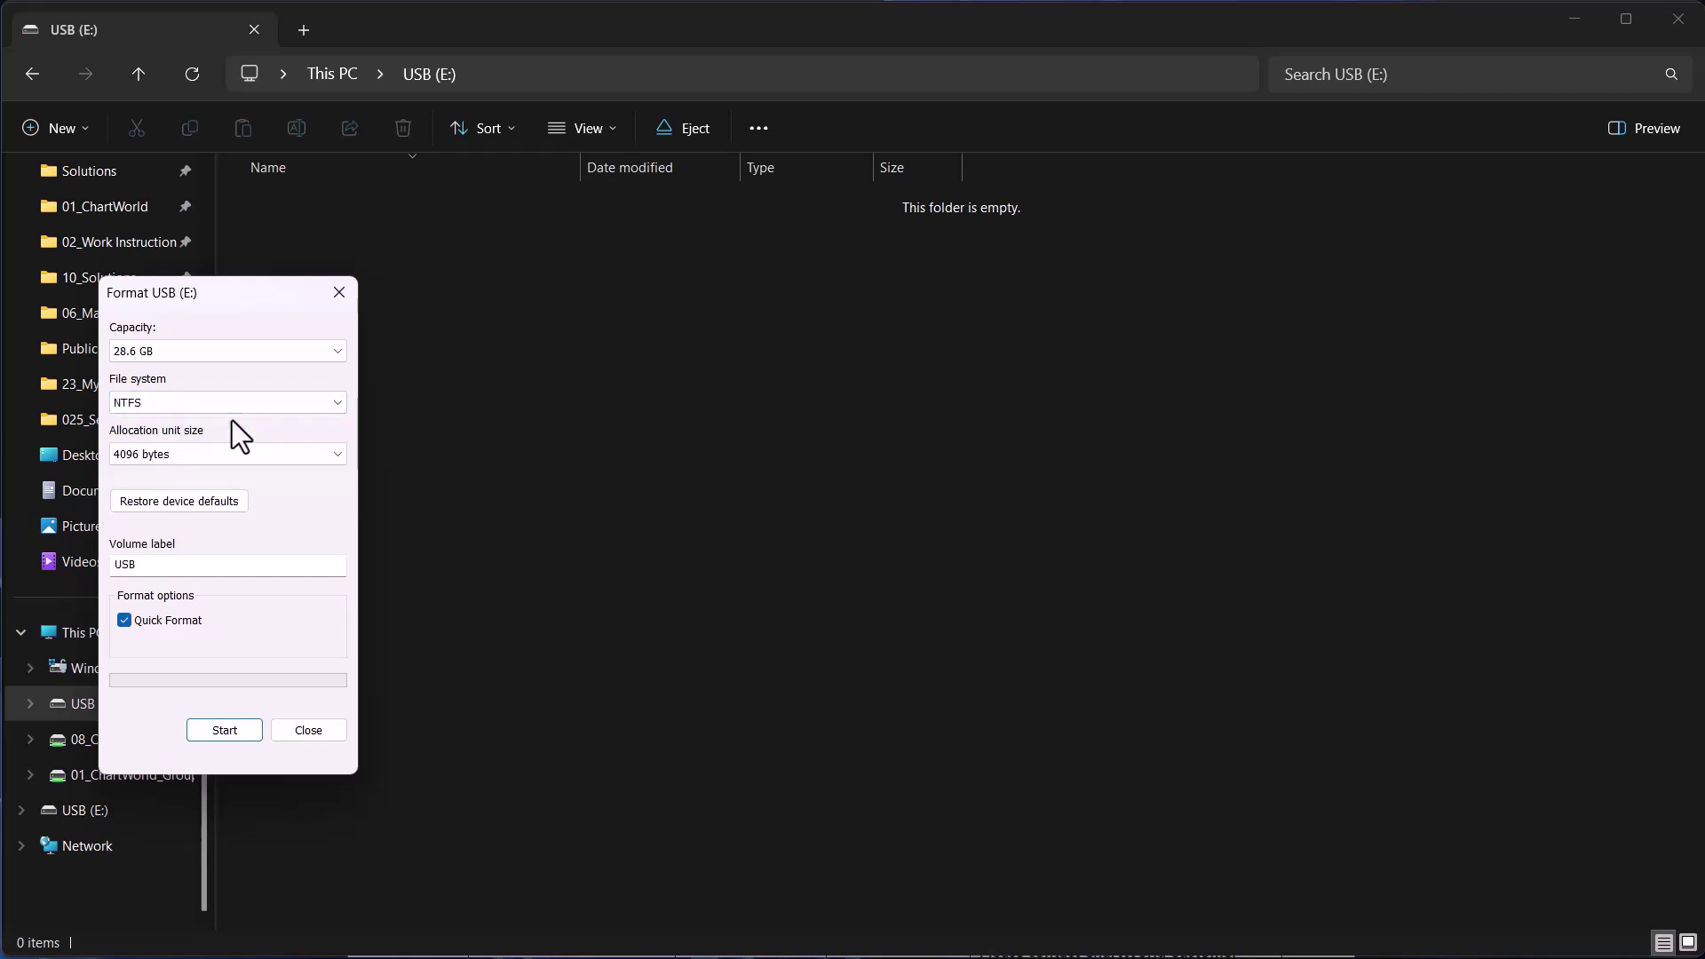
left_click(225, 563)
left_click_drag(225, 563, 110, 568)
type("V01X01")
left_click(225, 730)
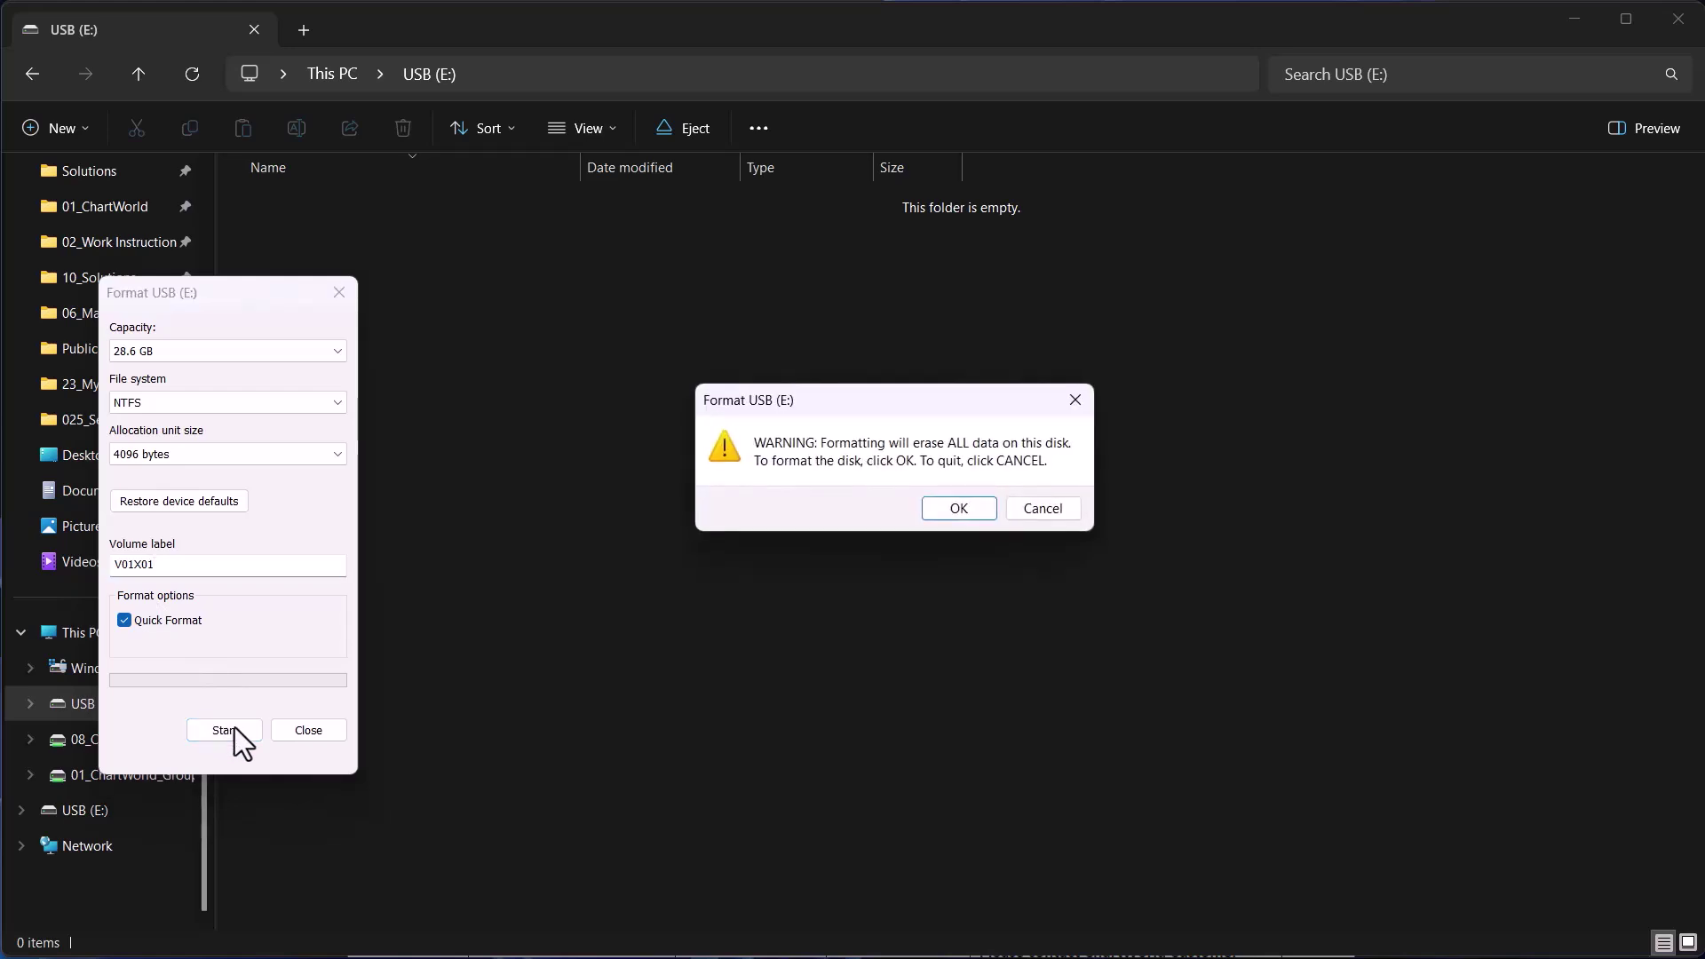
left_click(952, 503)
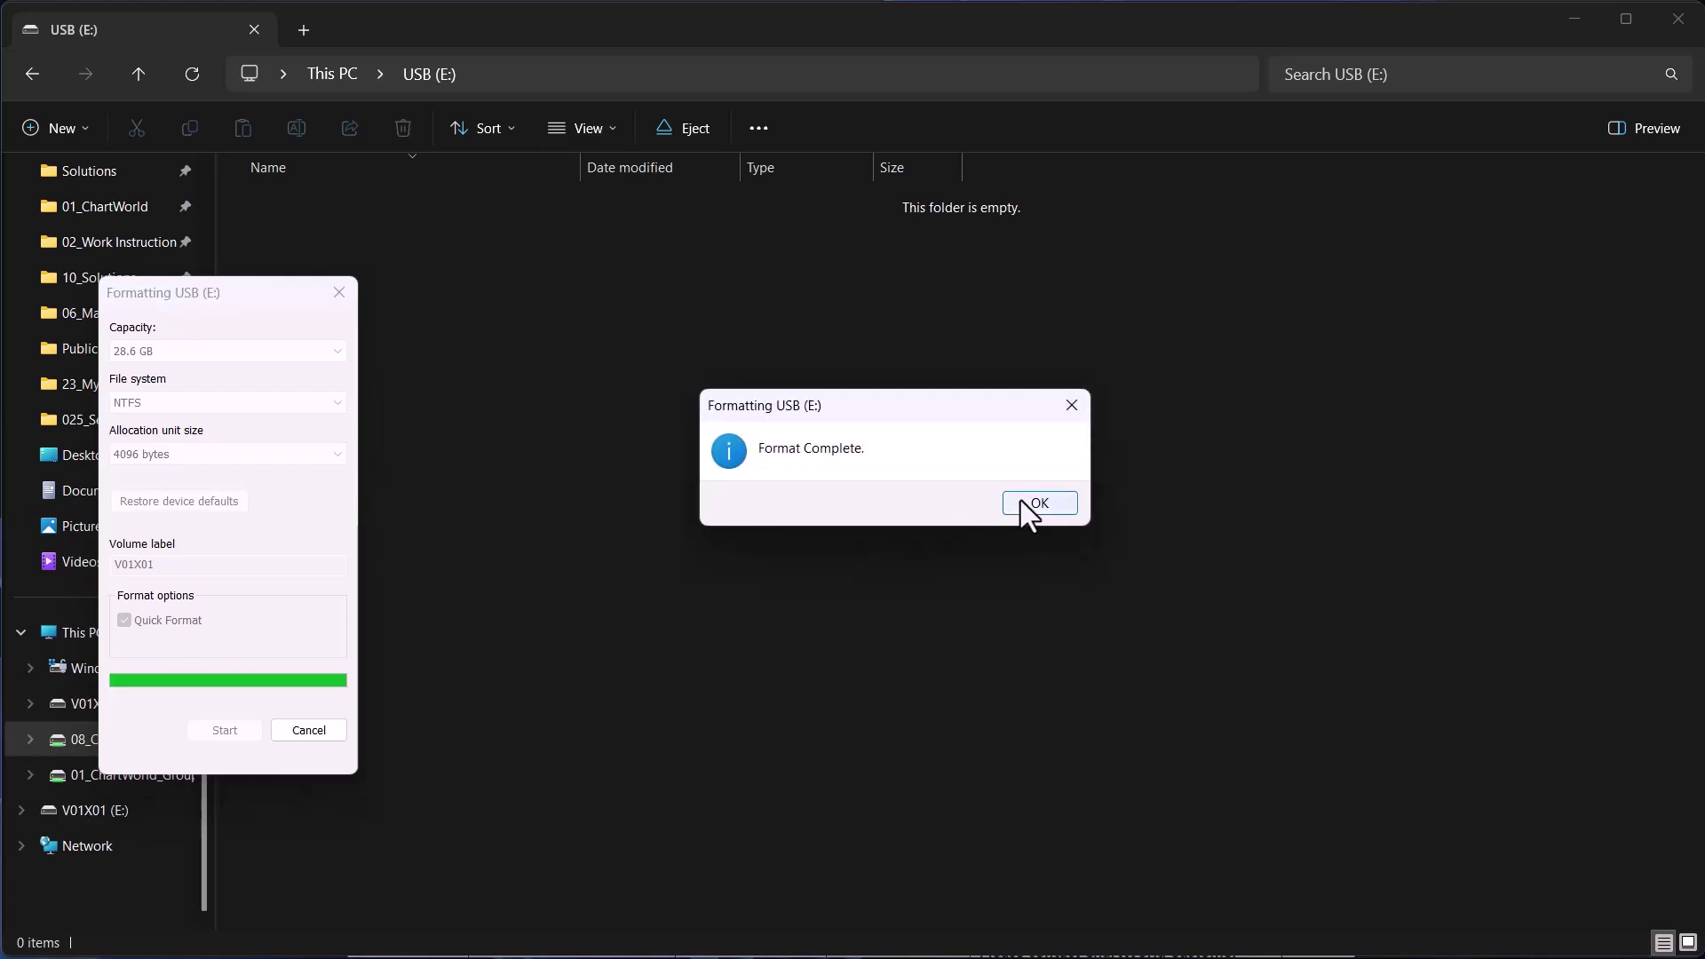
left_click(1021, 501)
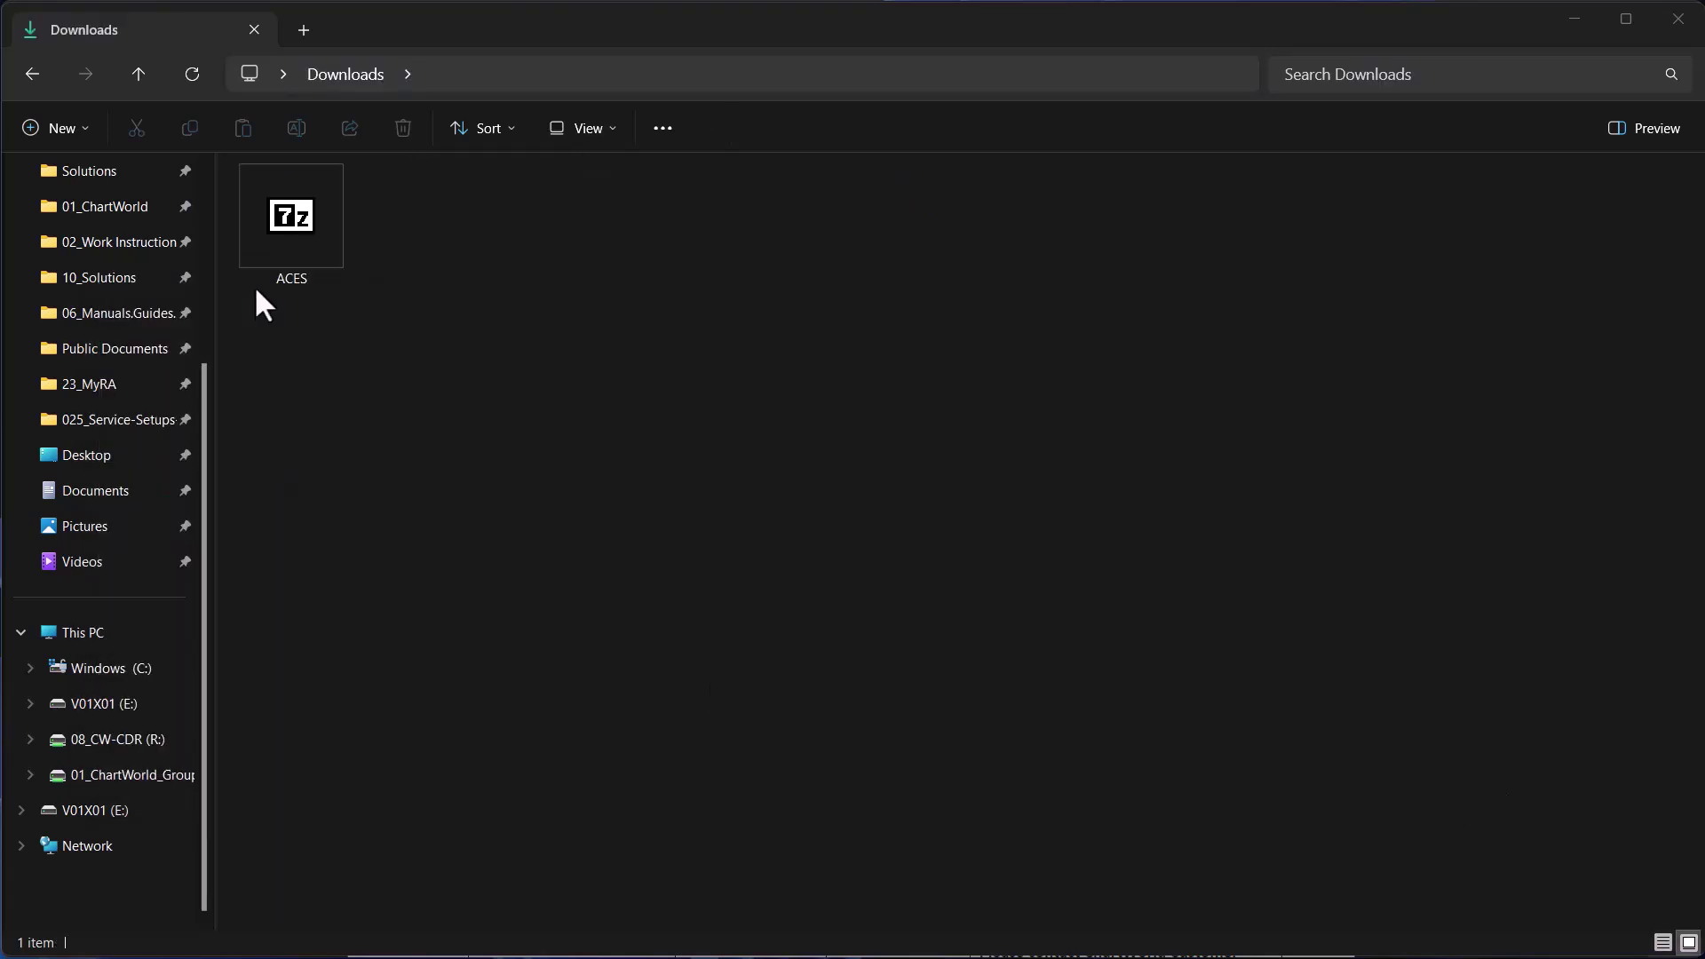
Step: Extract the ACES archive in Downloads to an ACES folder at the default destination
left_click(292, 231)
right_click(289, 217)
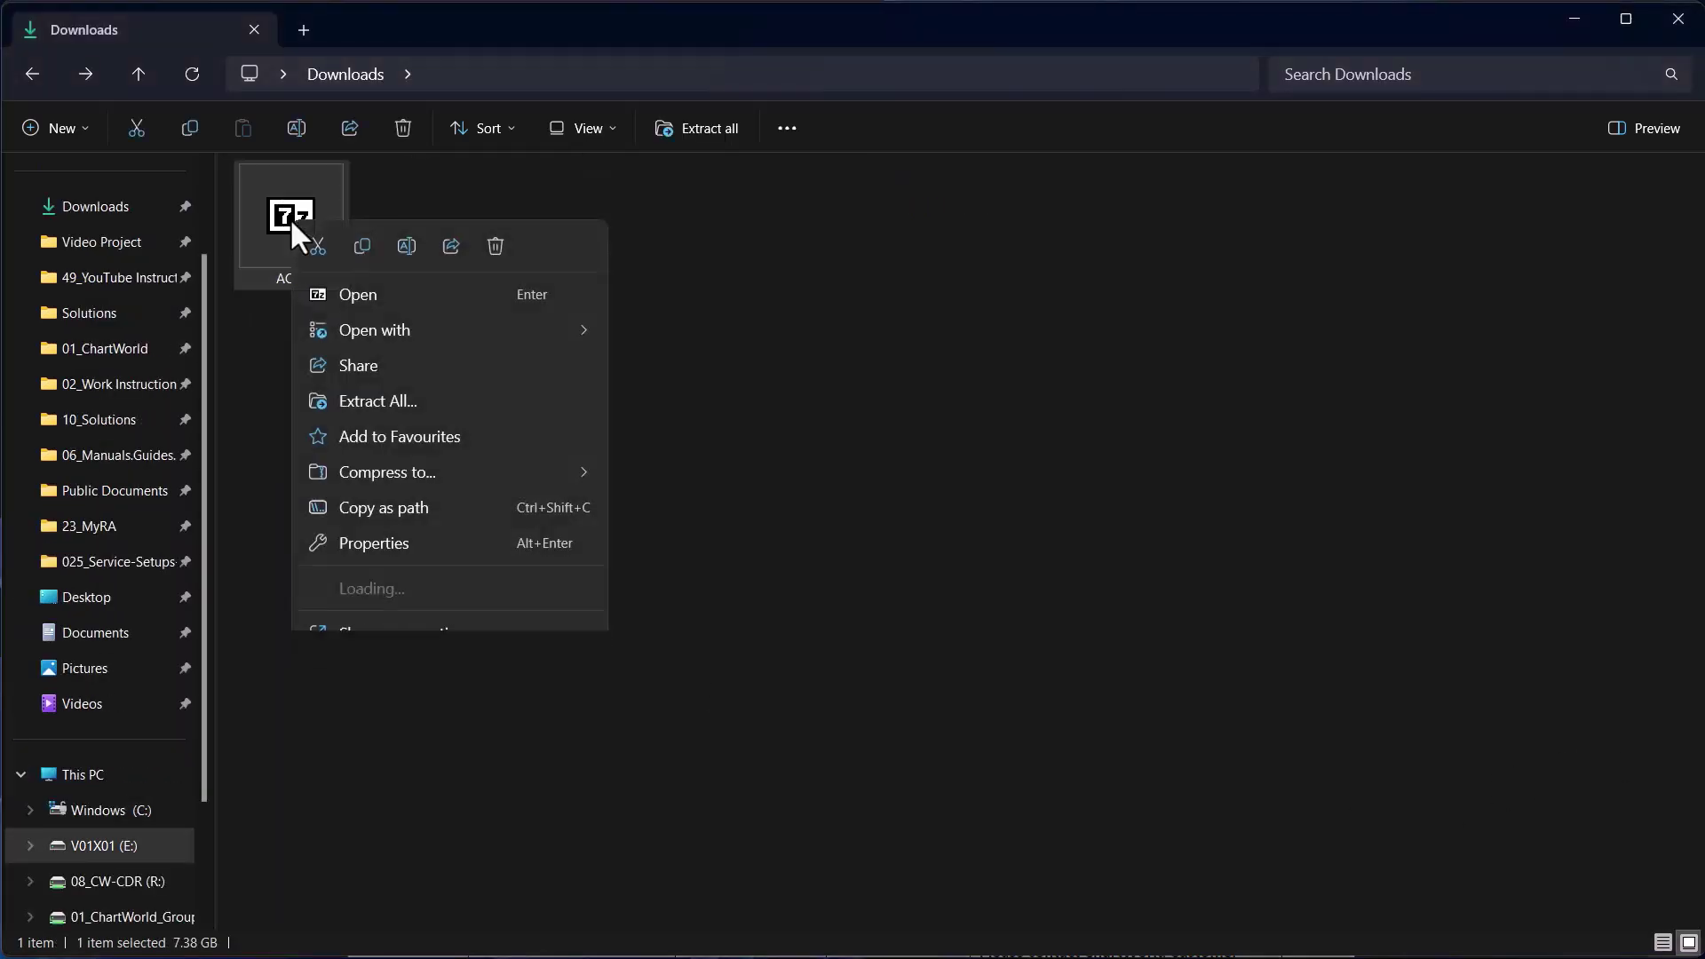
left_click(405, 408)
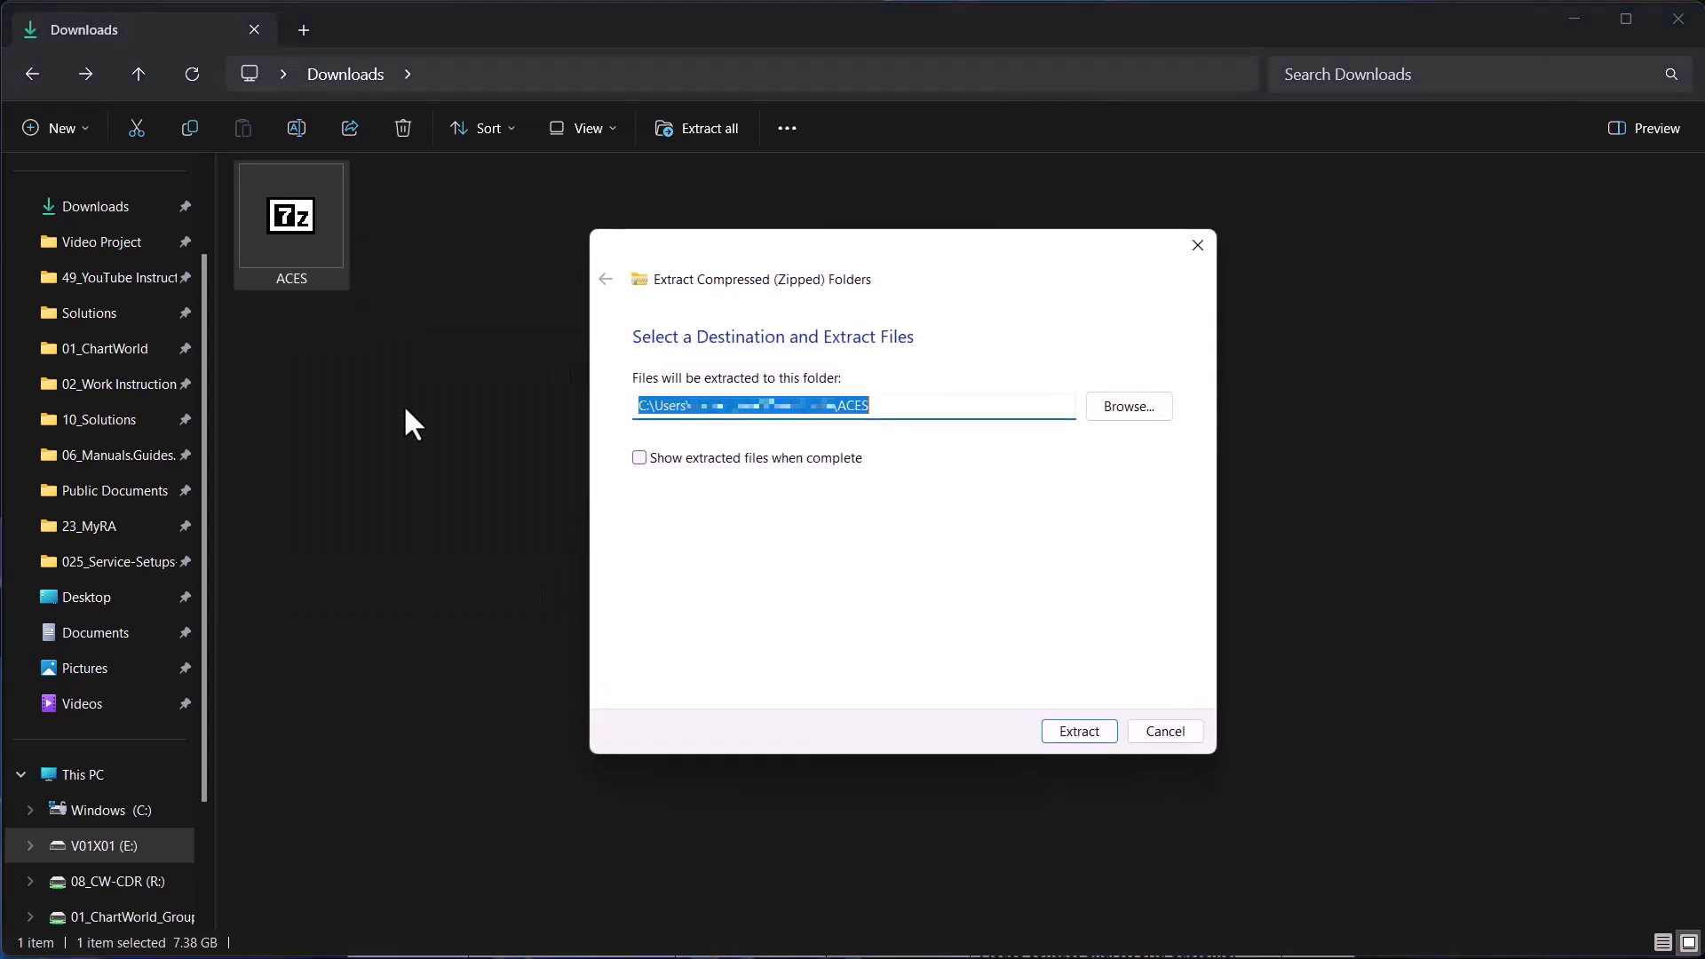
left_click(1077, 732)
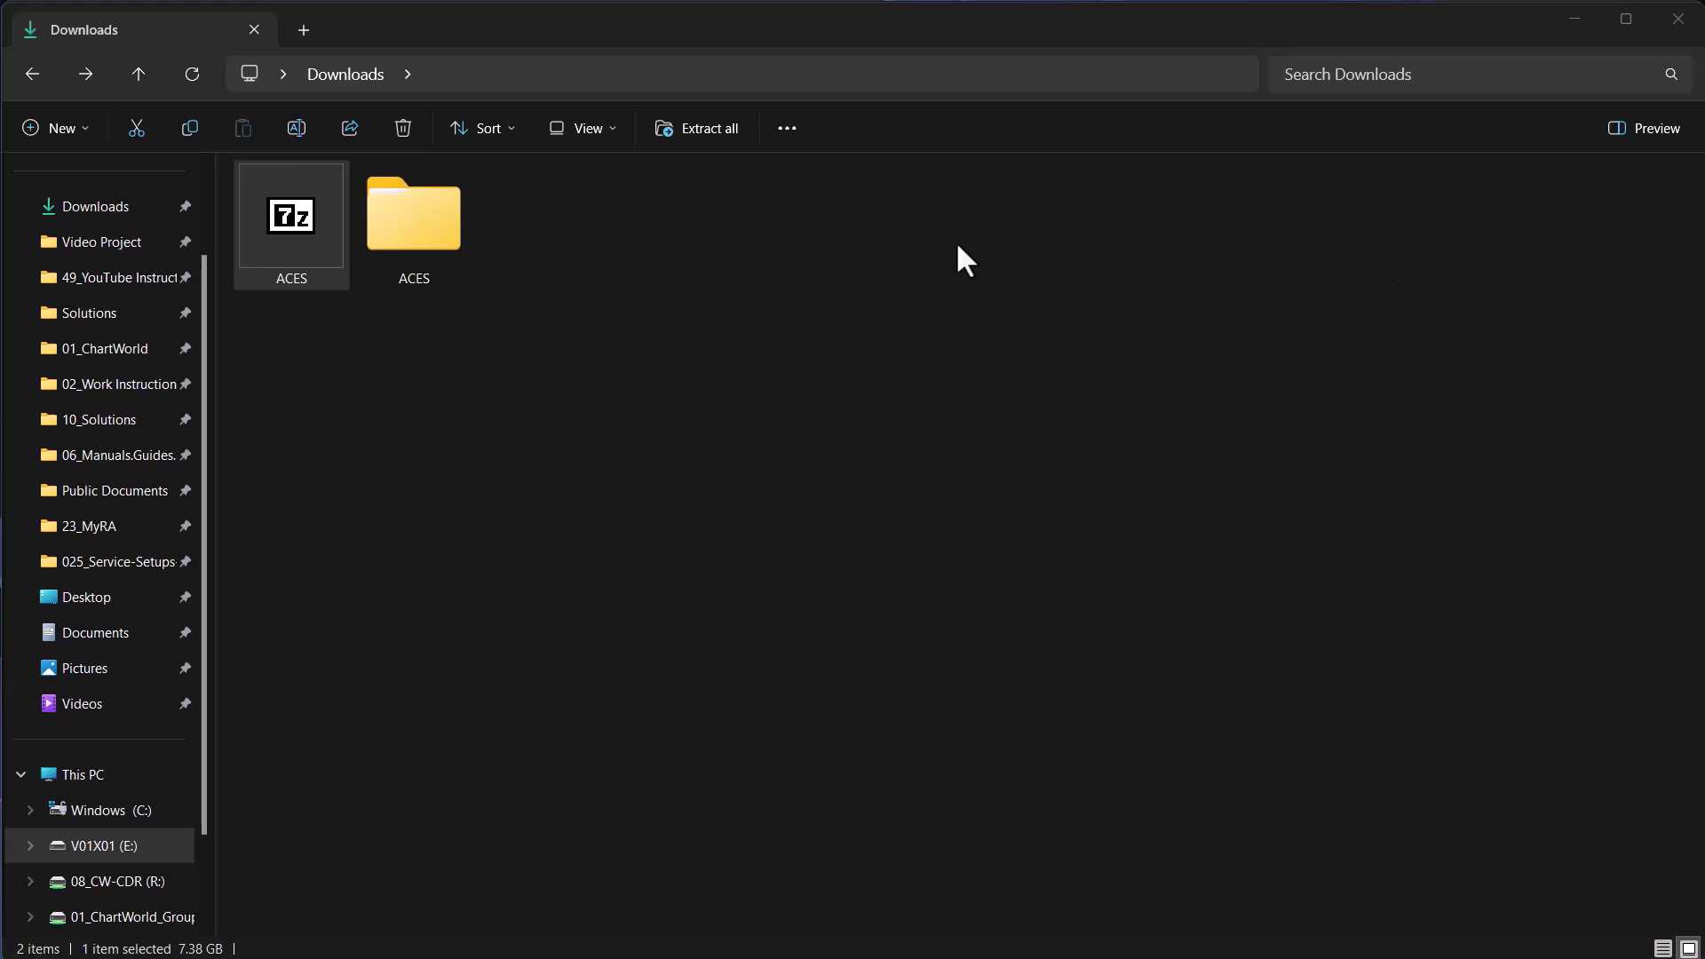
Step: Copy the ACES, ACES_Base_Media_Week18.25 and md5summer files from the extracted ACES\ACES folder
double_click(404, 223)
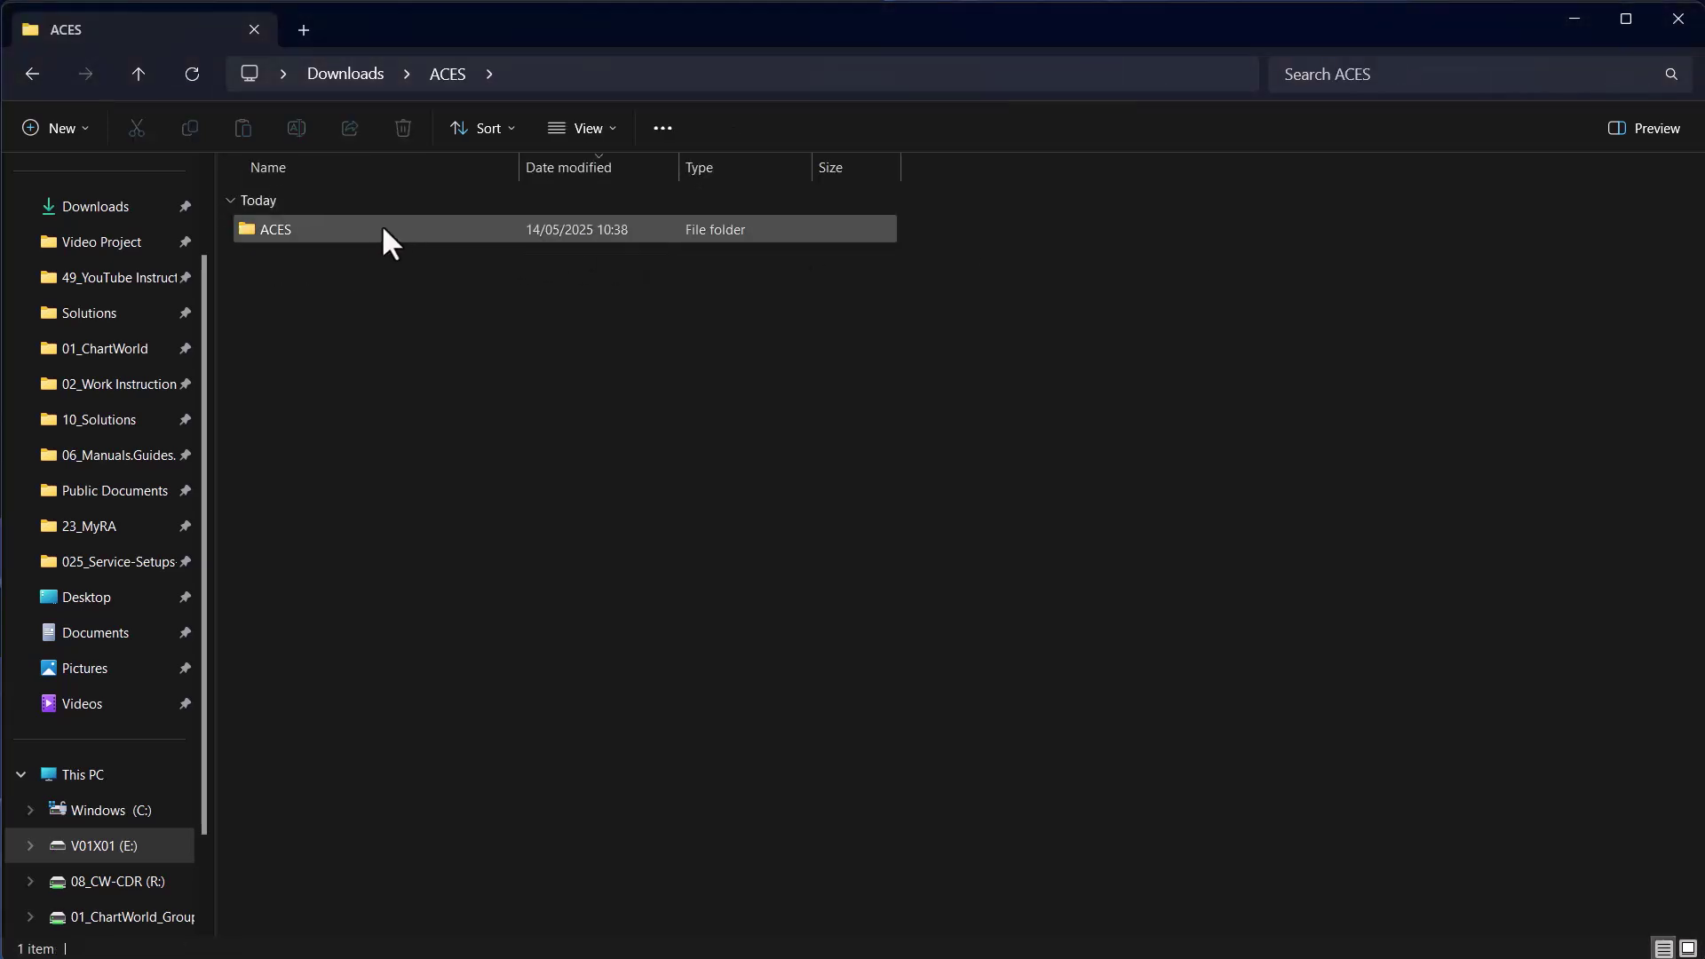
double_click(373, 231)
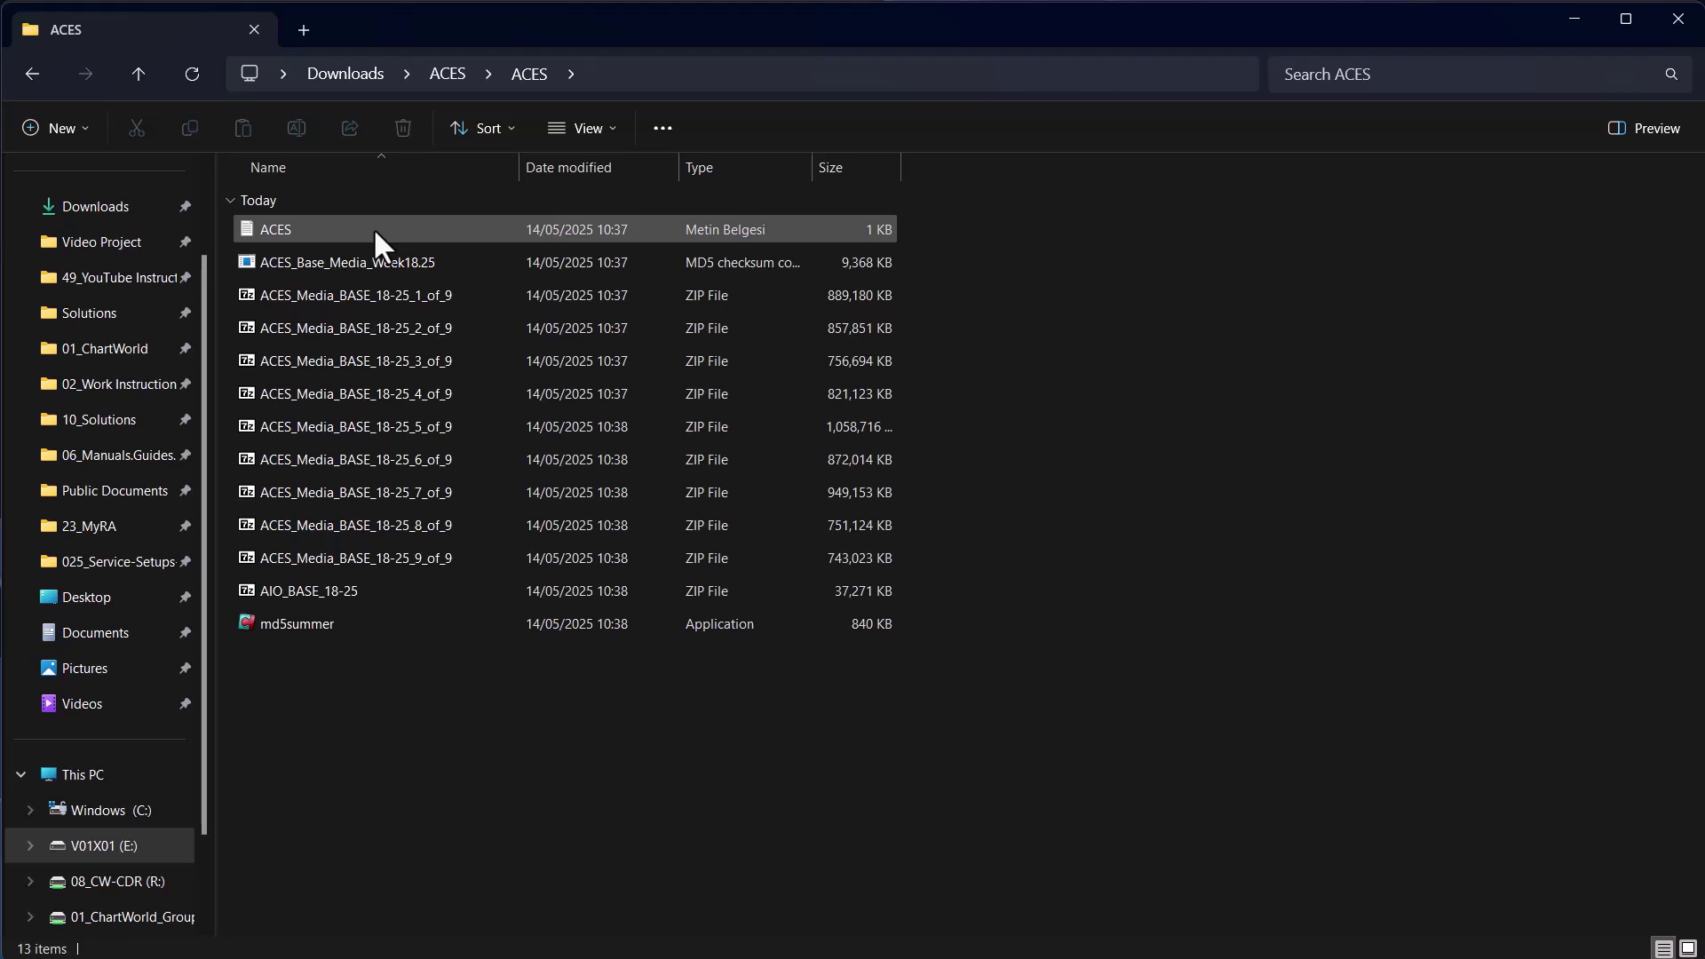
left_click(373, 228)
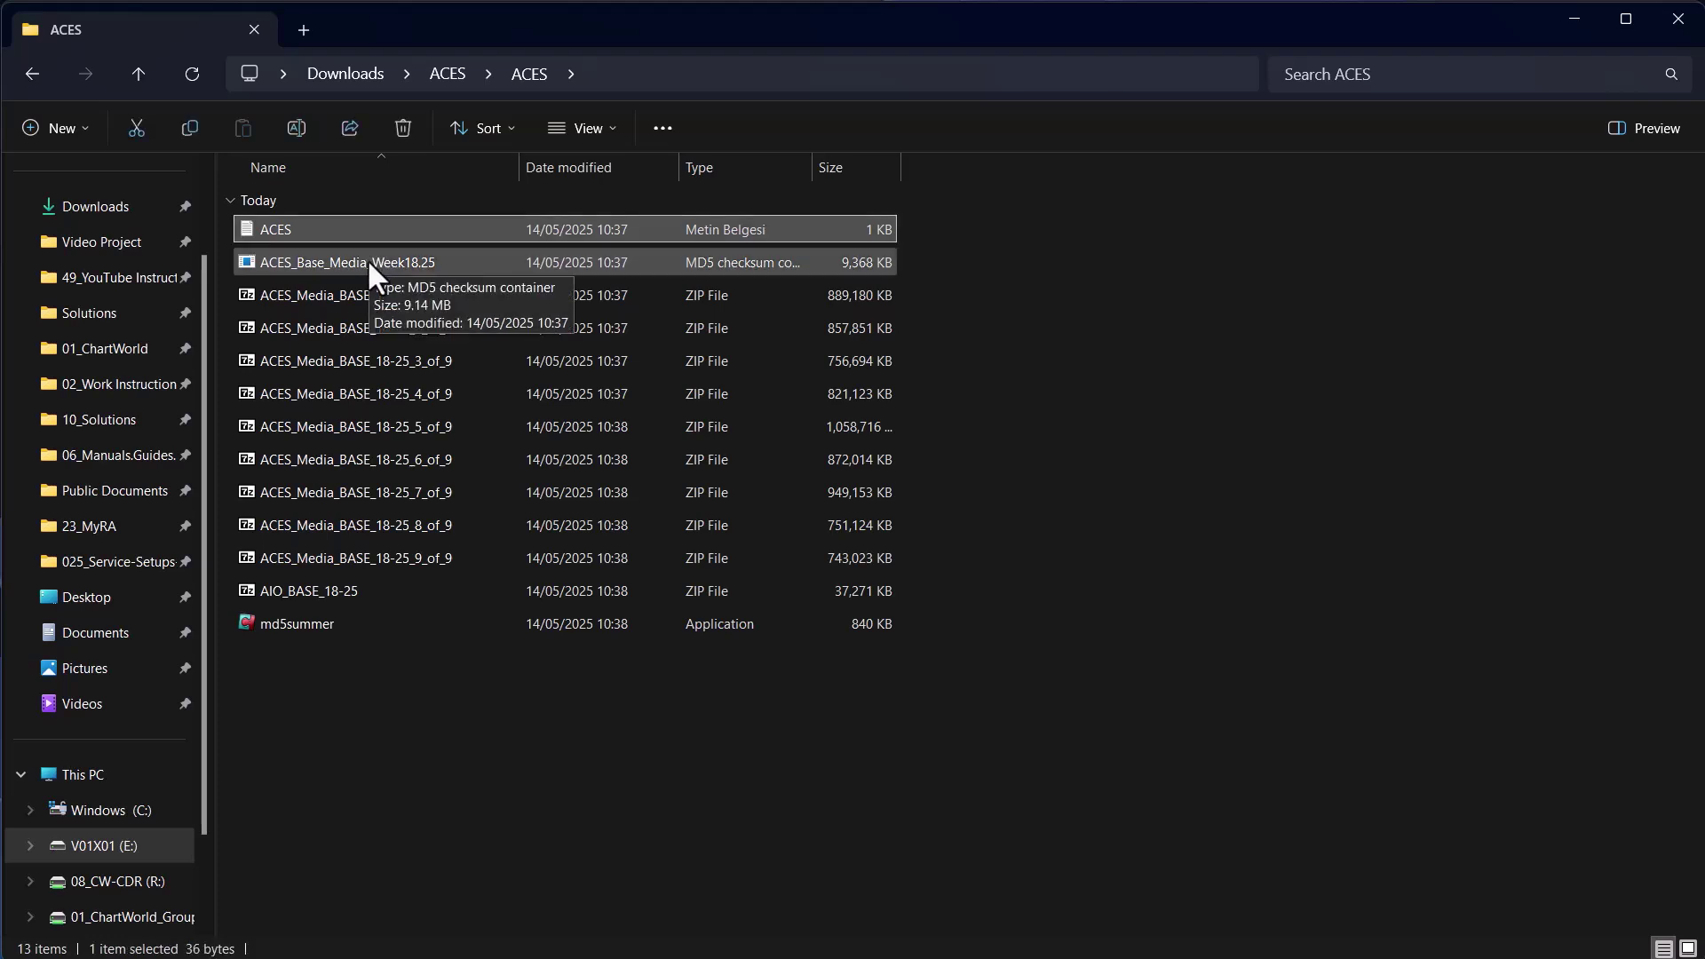
left_click(366, 259, "ctrl")
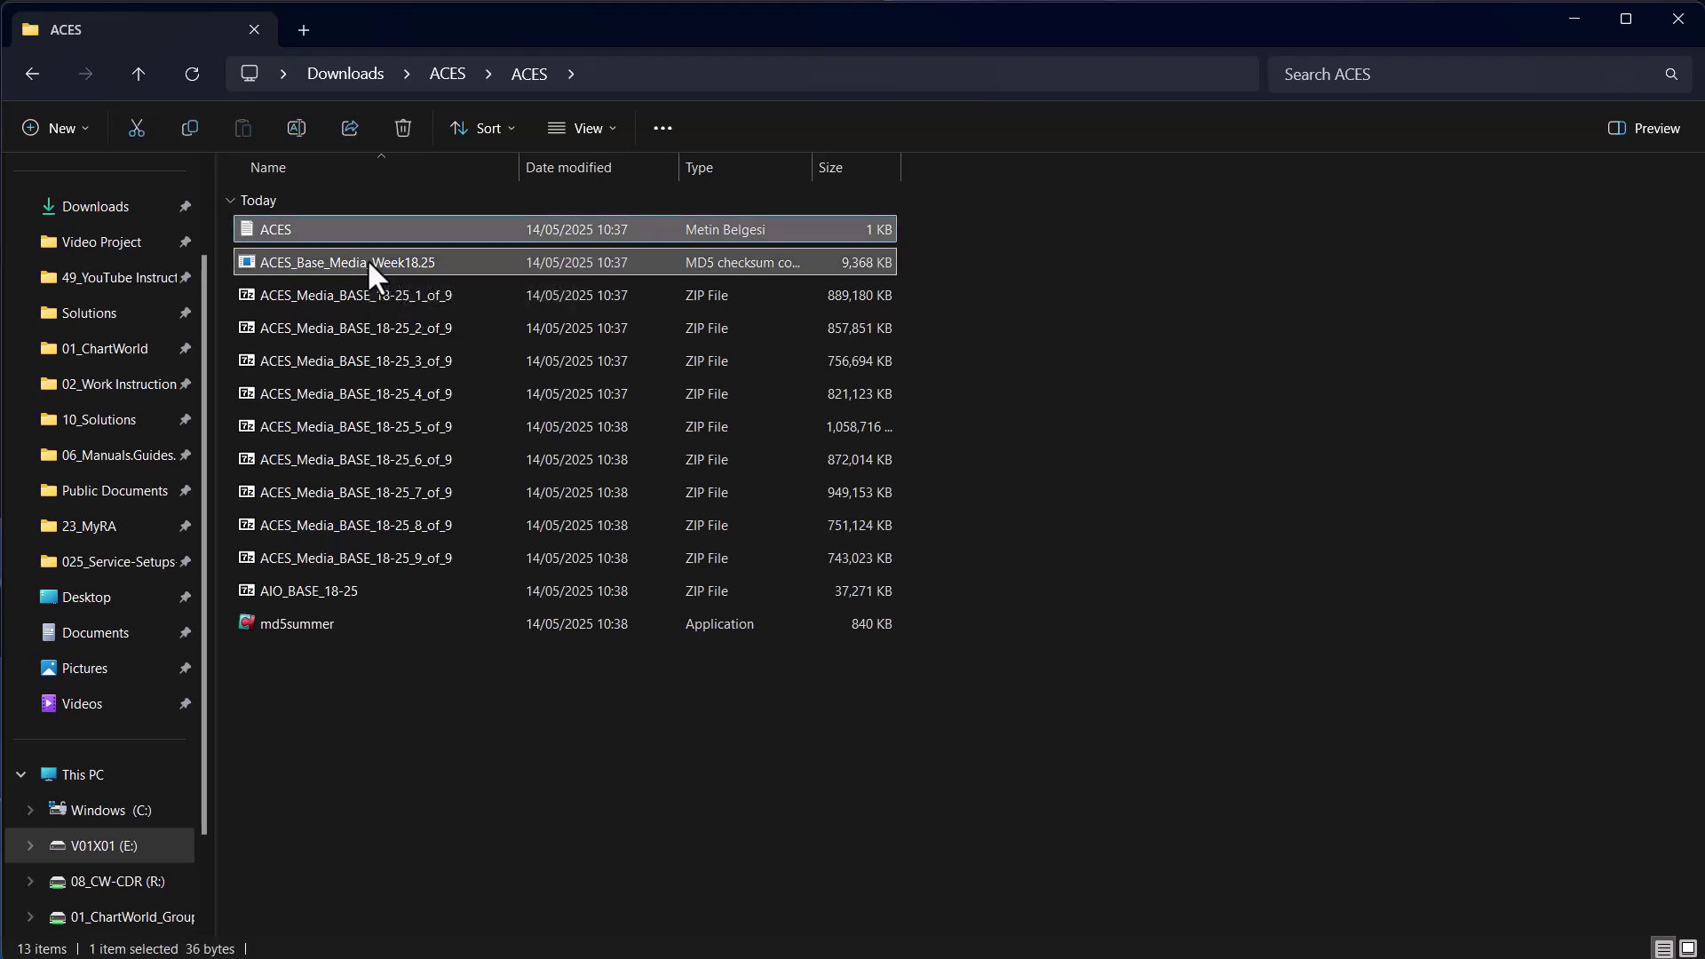
left_click(323, 616, "ctrl")
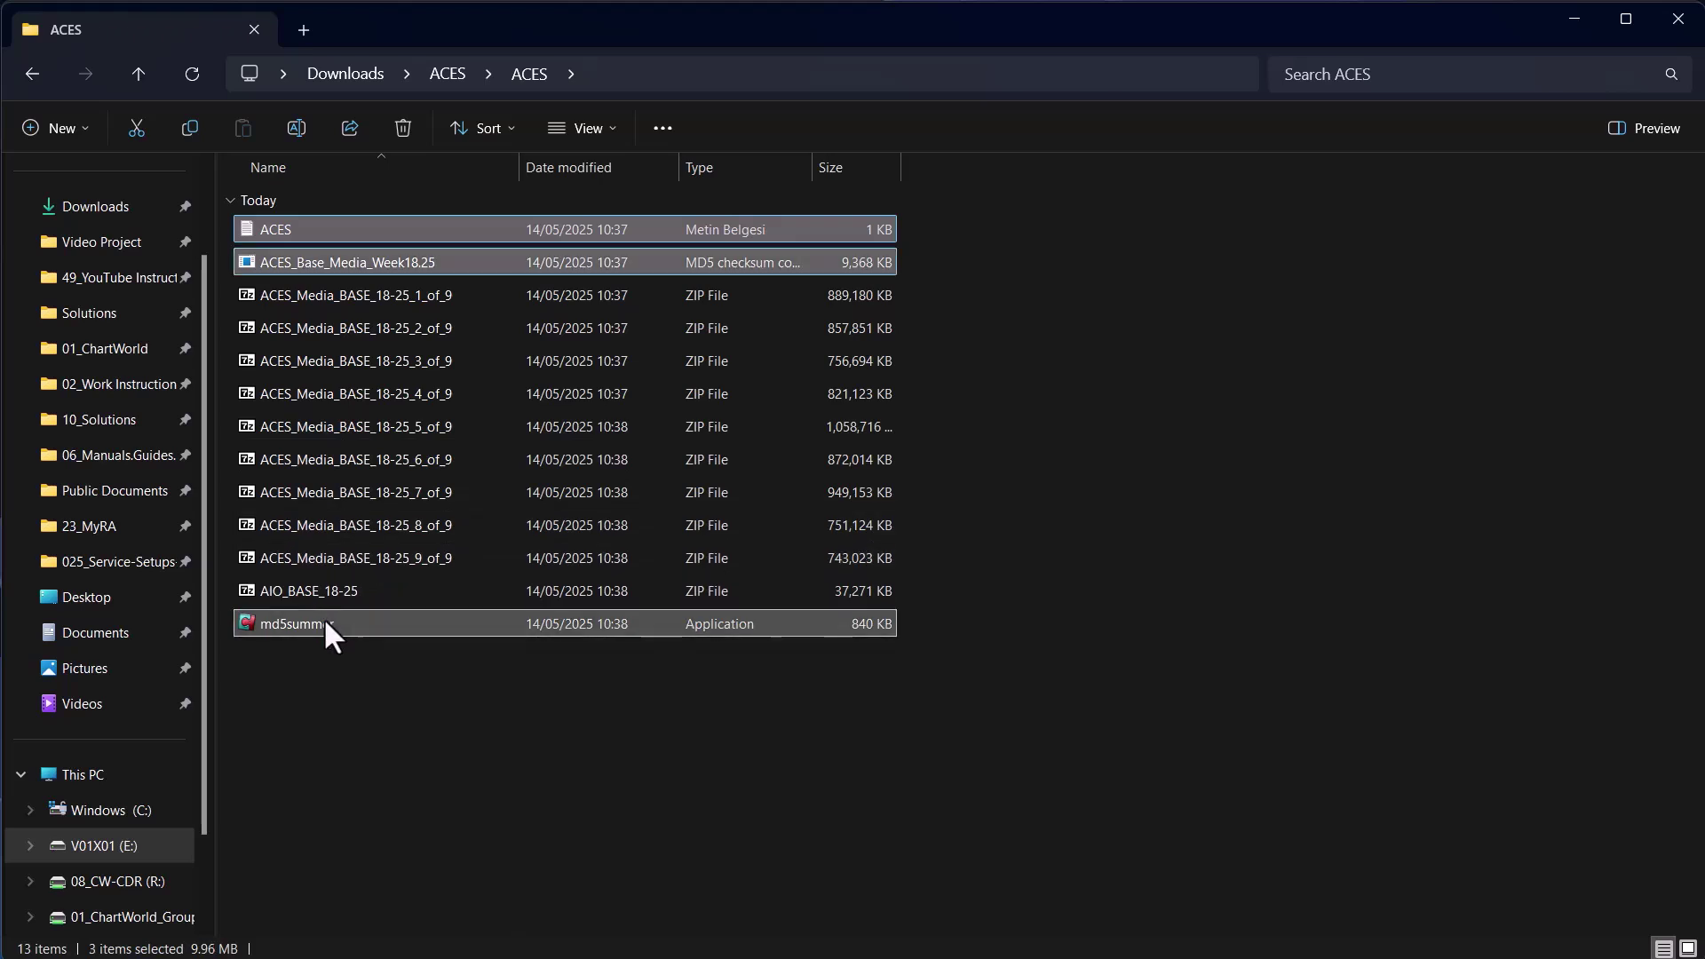
right_click(325, 622)
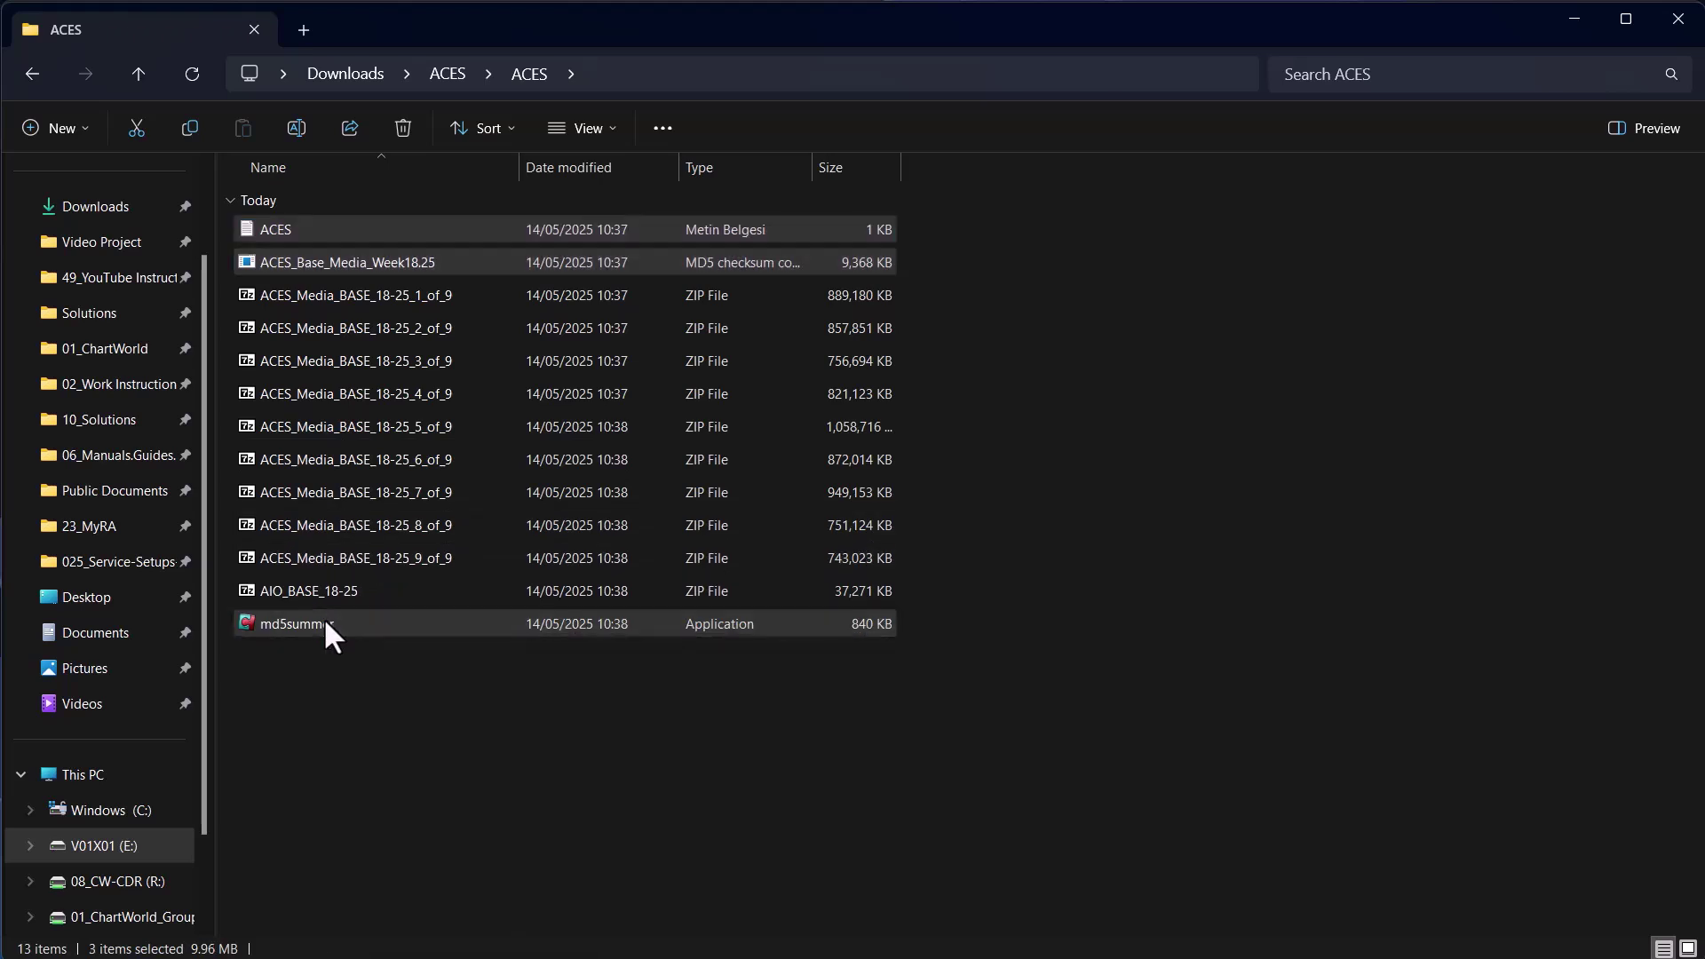
left_click(391, 647)
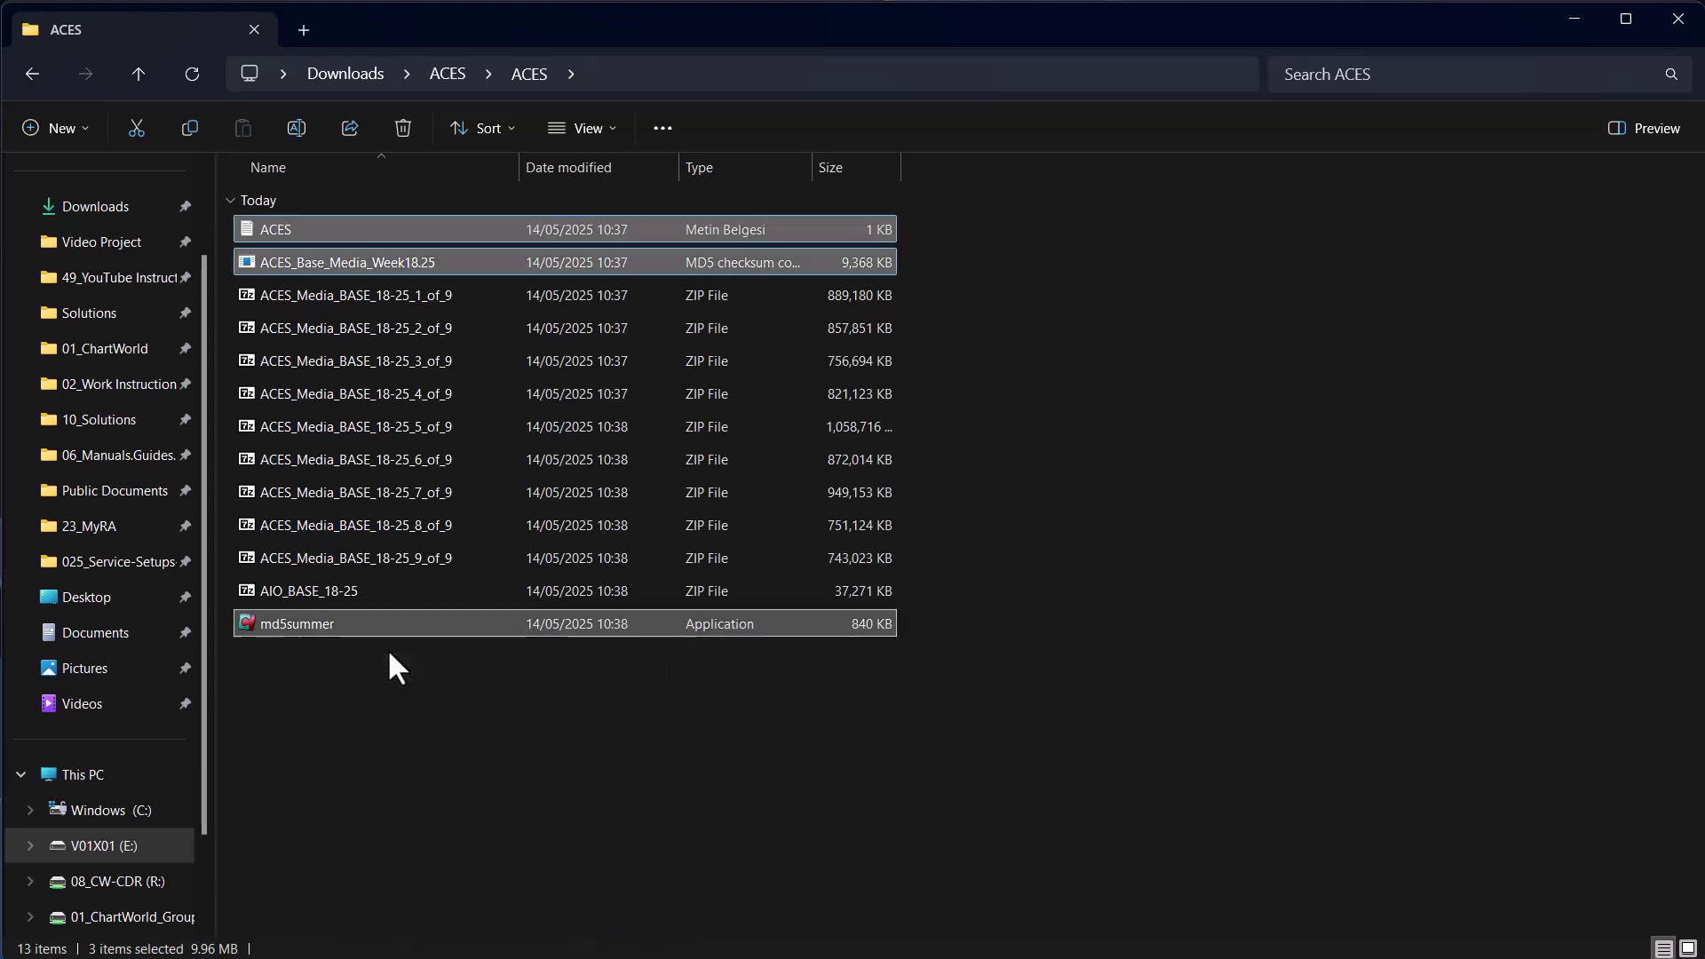
Step: Paste the three files onto V01X01 (E:) and return to the Downloads ACES folder
left_click(147, 849)
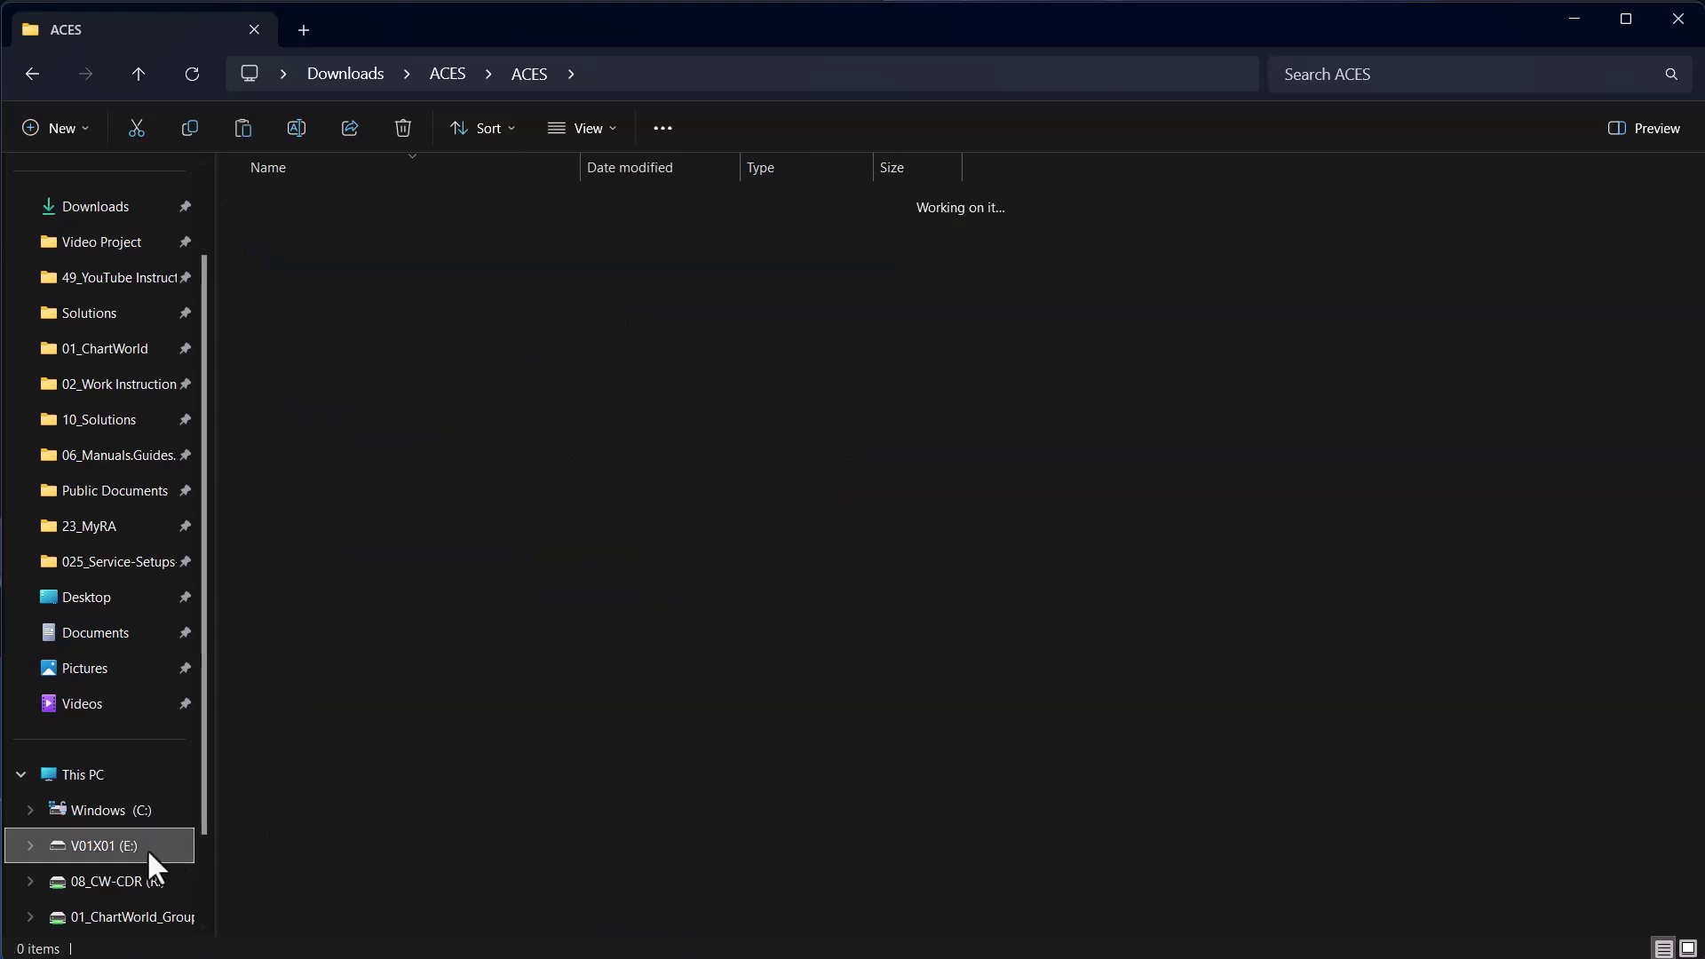
right_click(408, 399)
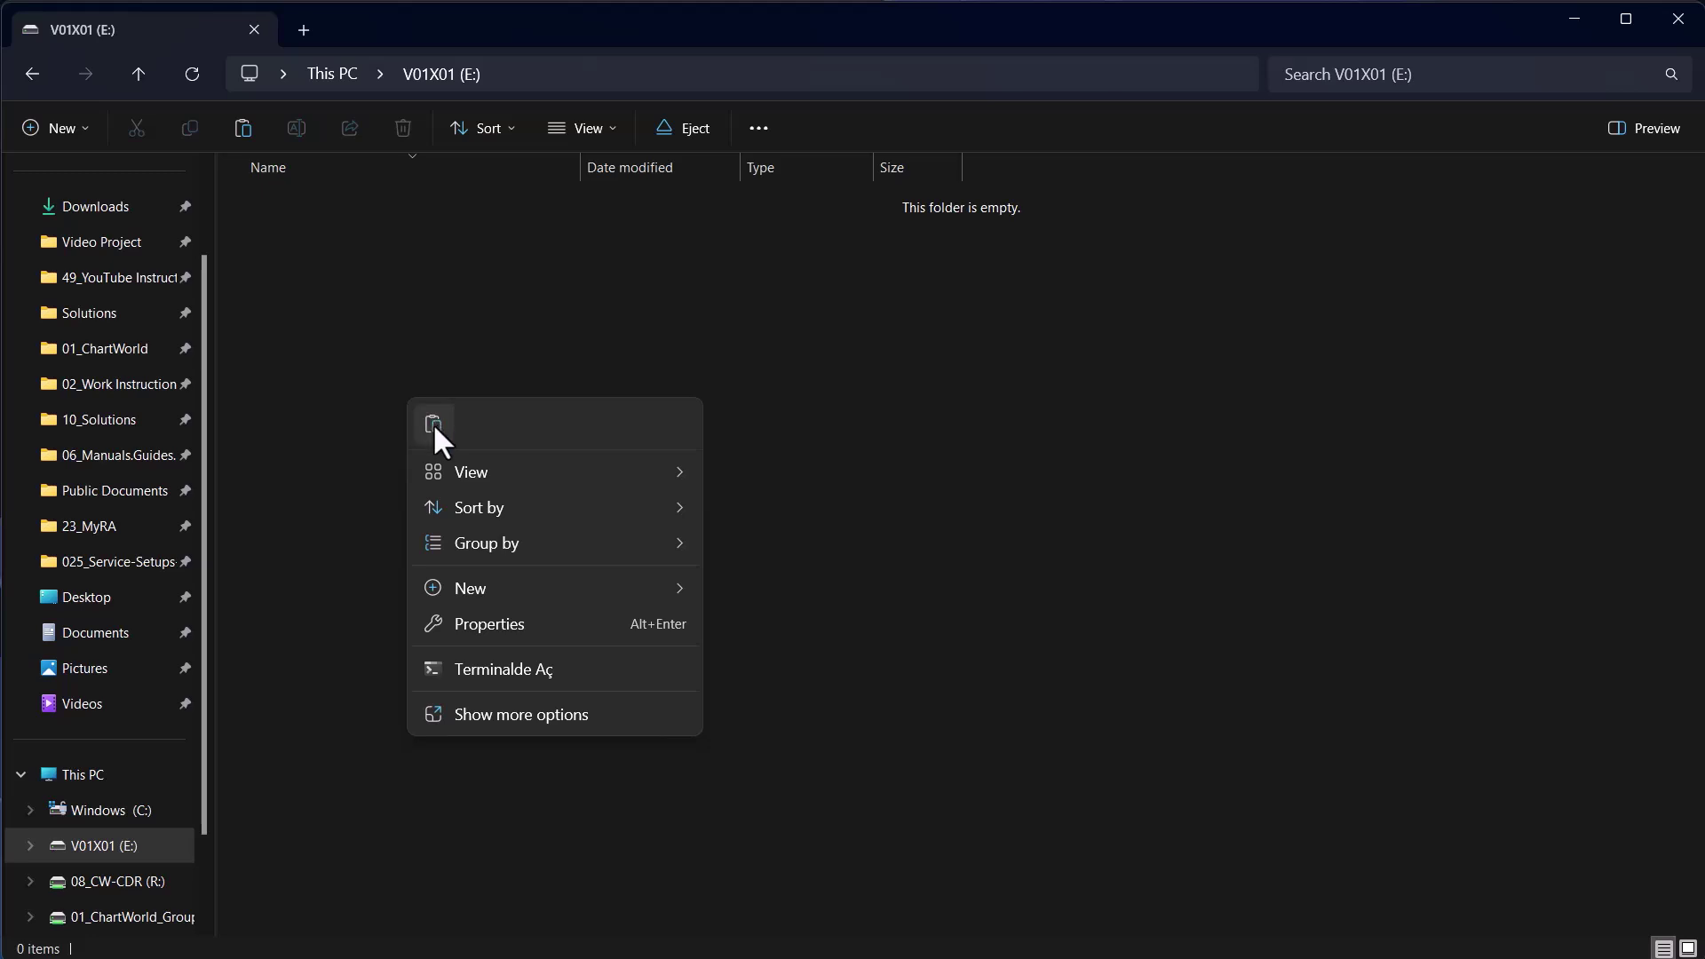
left_click(434, 423)
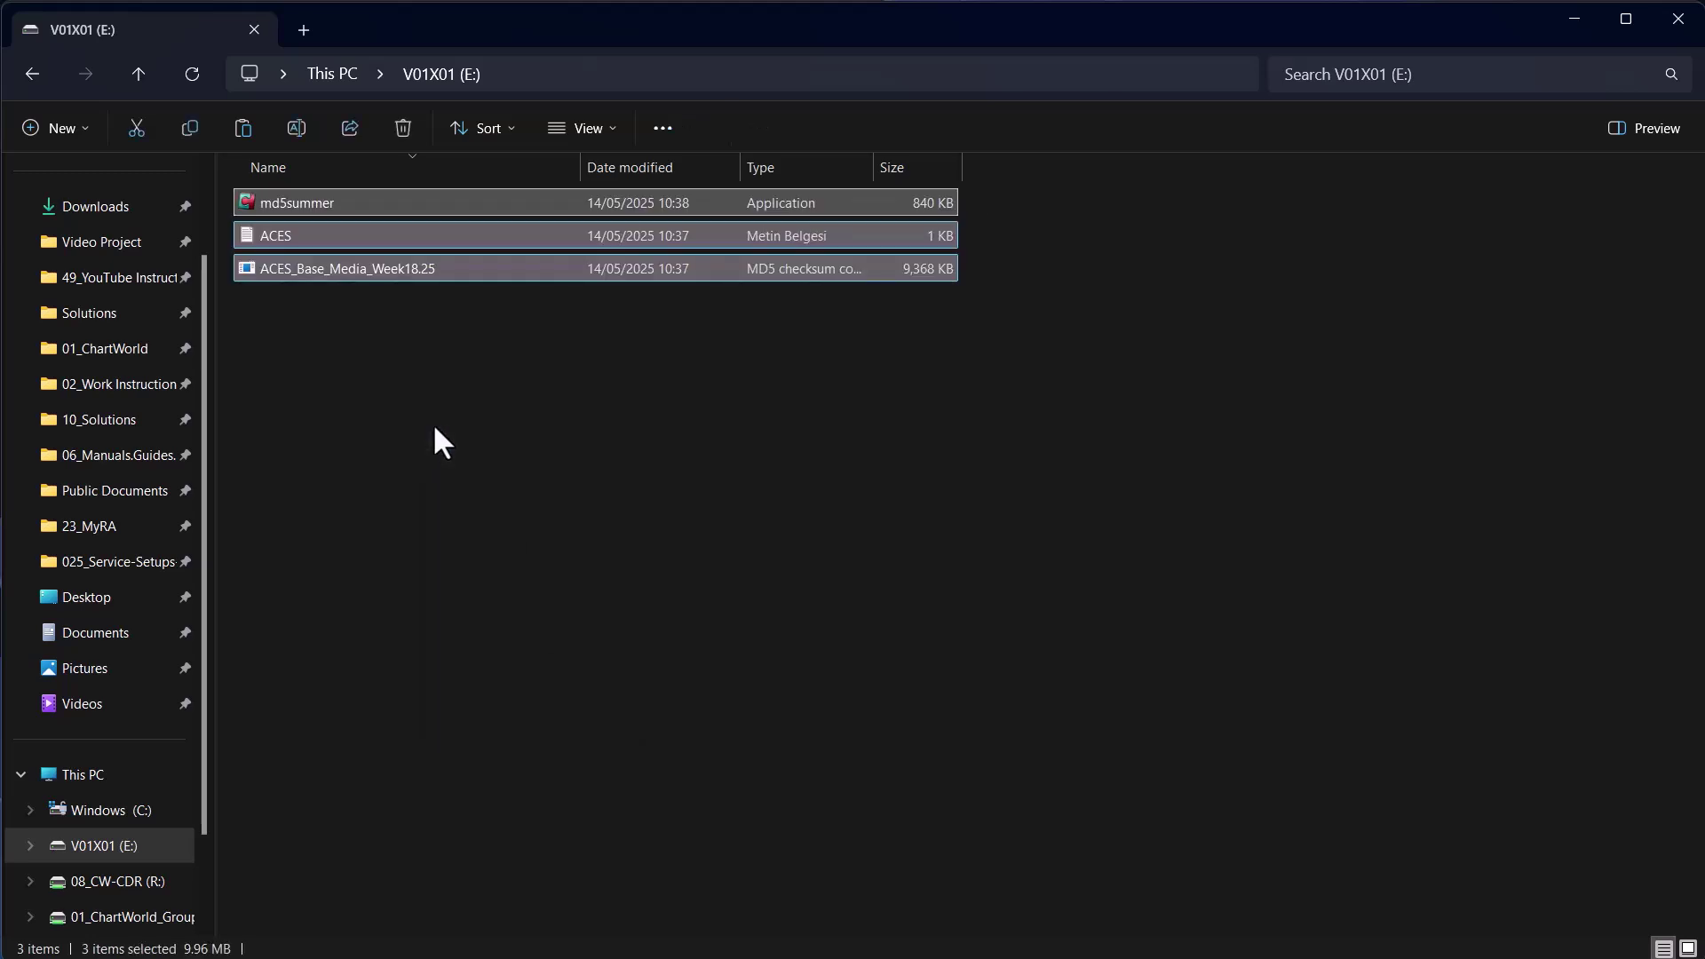
key("alt+Left")
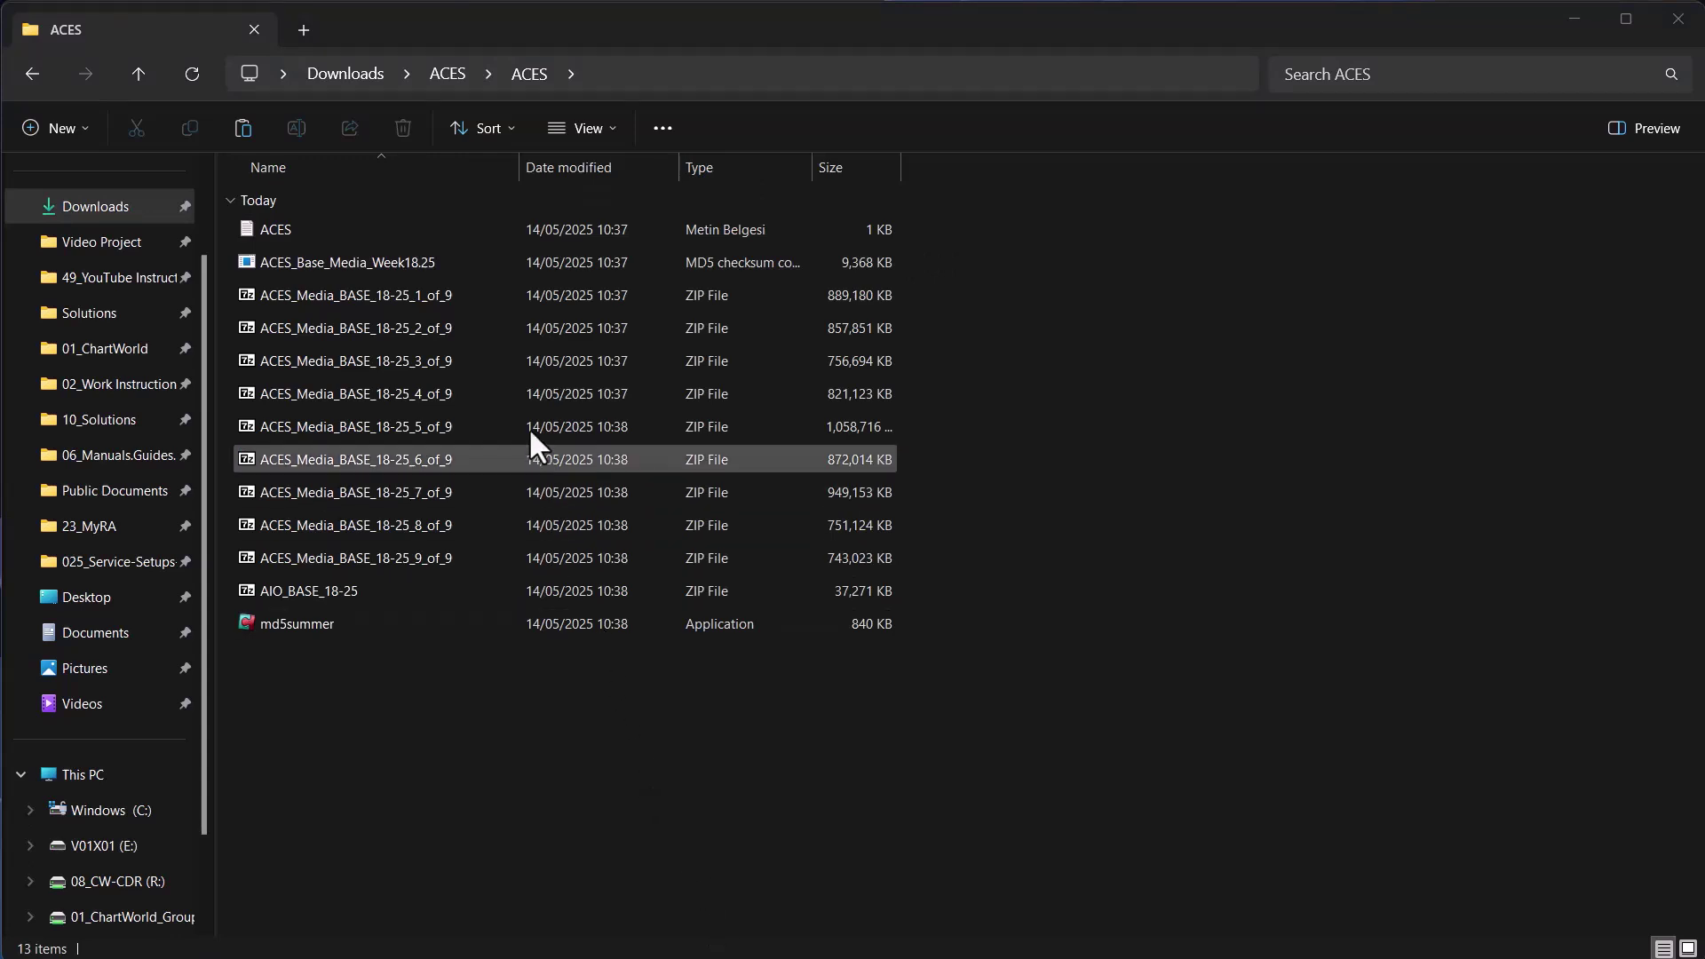
Step: Extract ACES_Media_BASE_18-25_1_of_9 to the root of the V01X01 (E:) drive
left_click(484, 304)
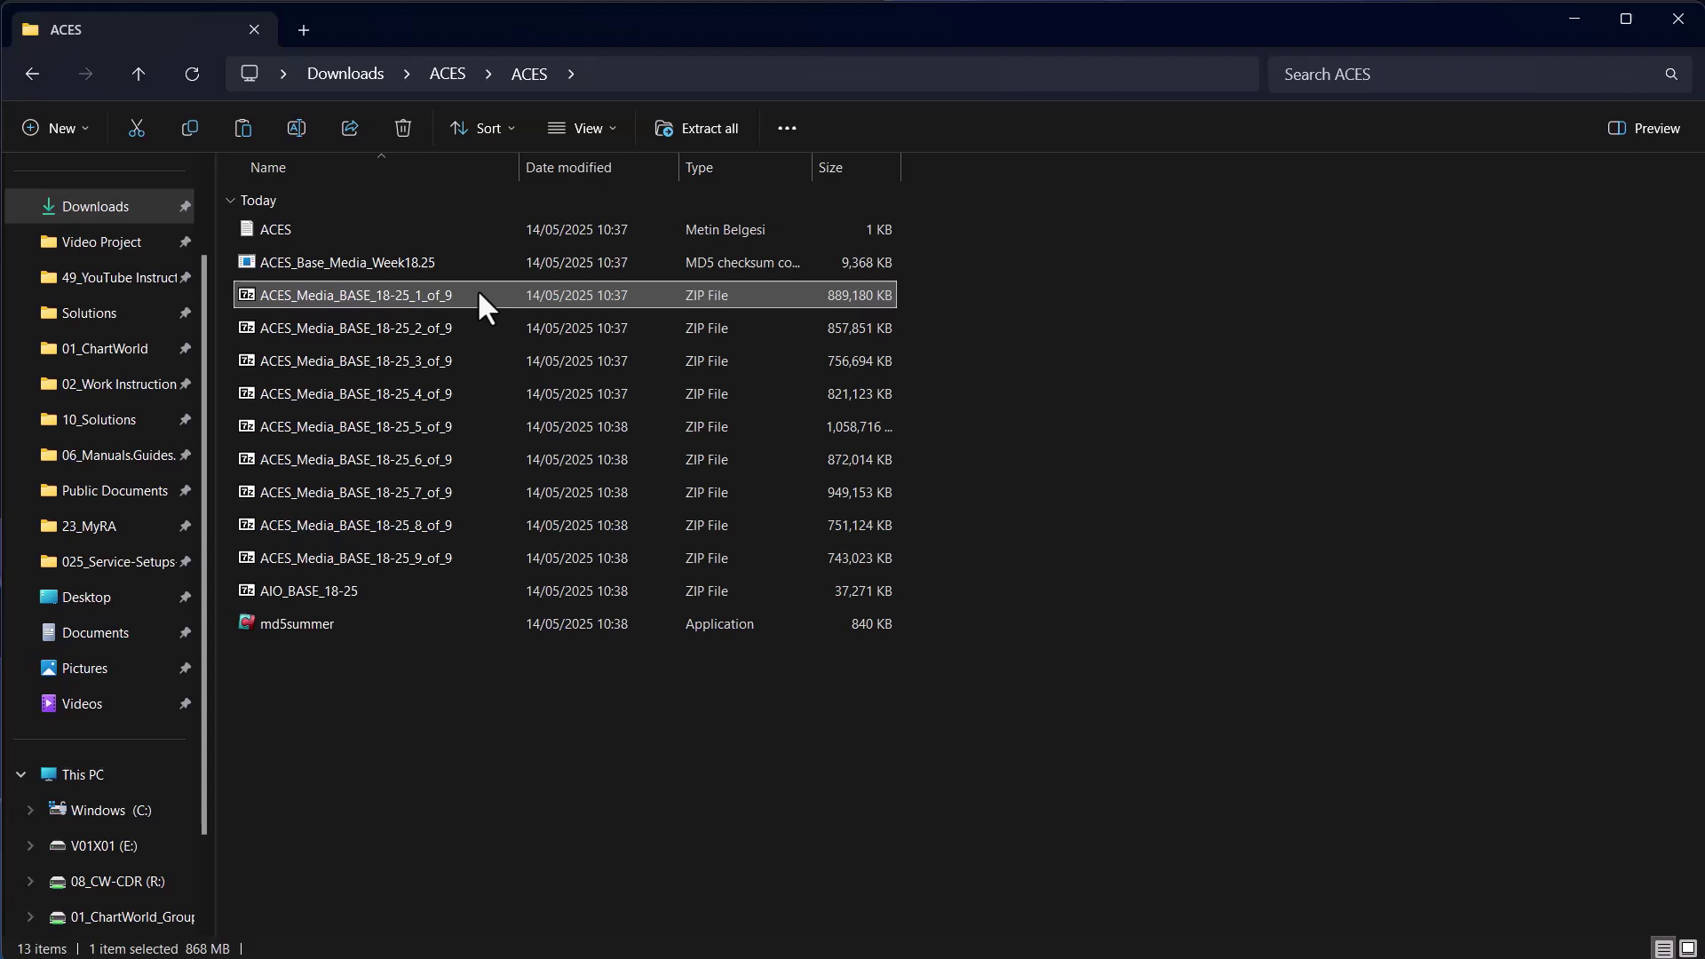
right_click(477, 289)
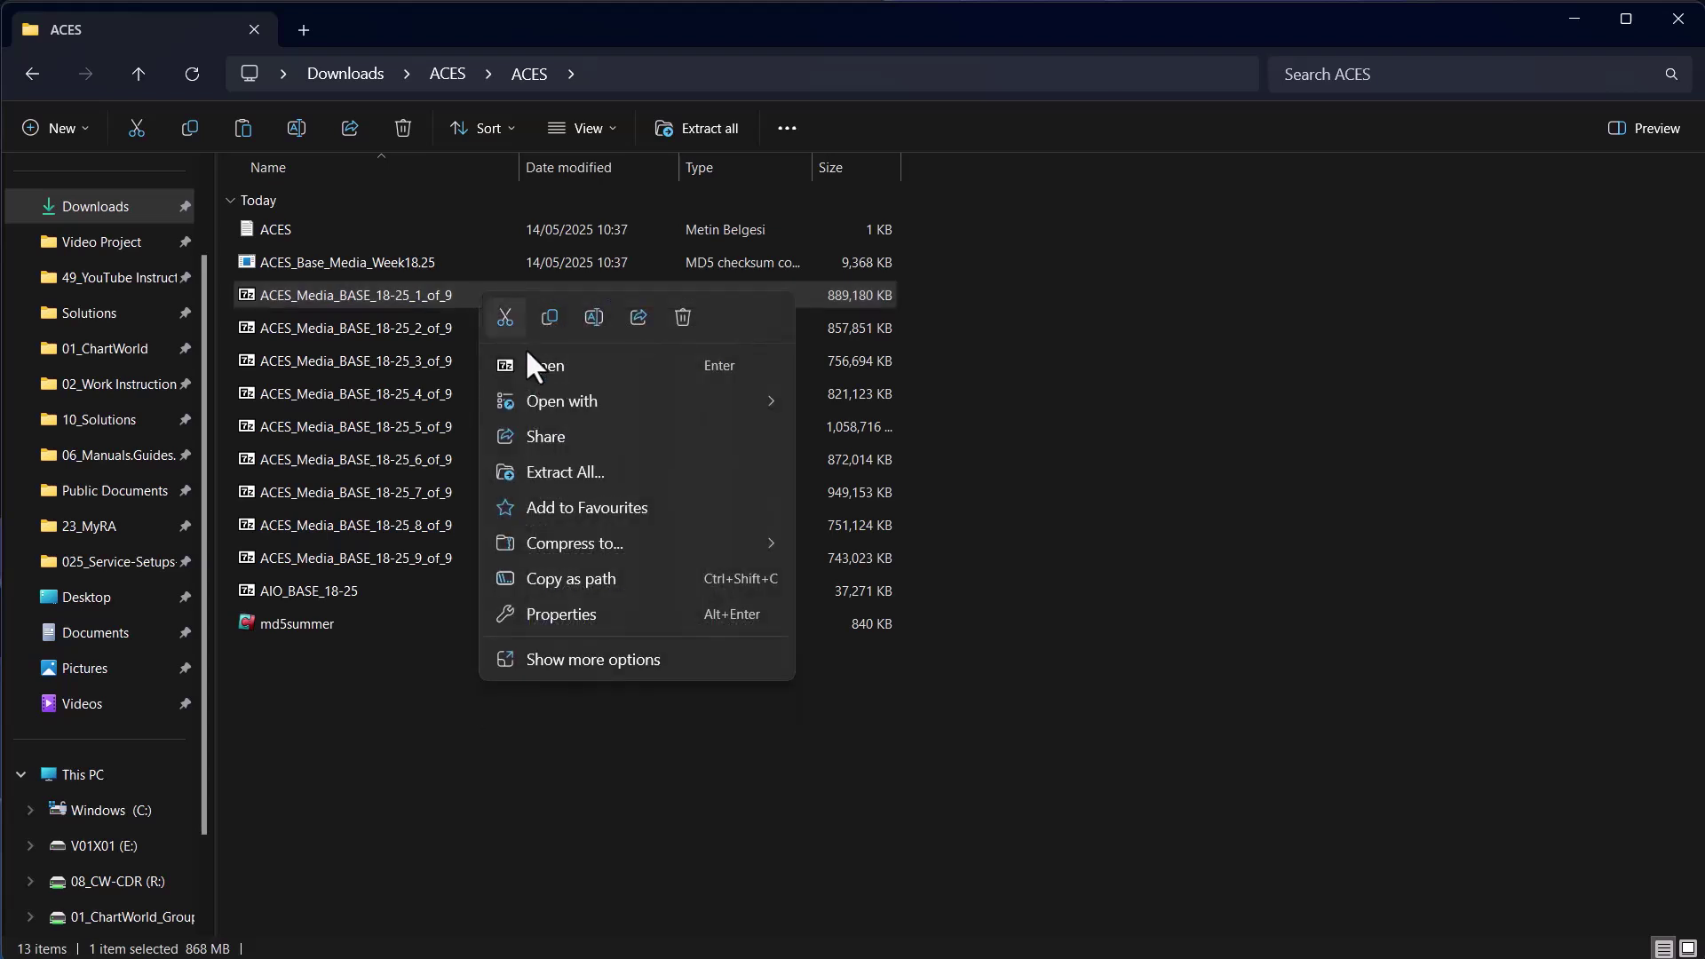
left_click(560, 472)
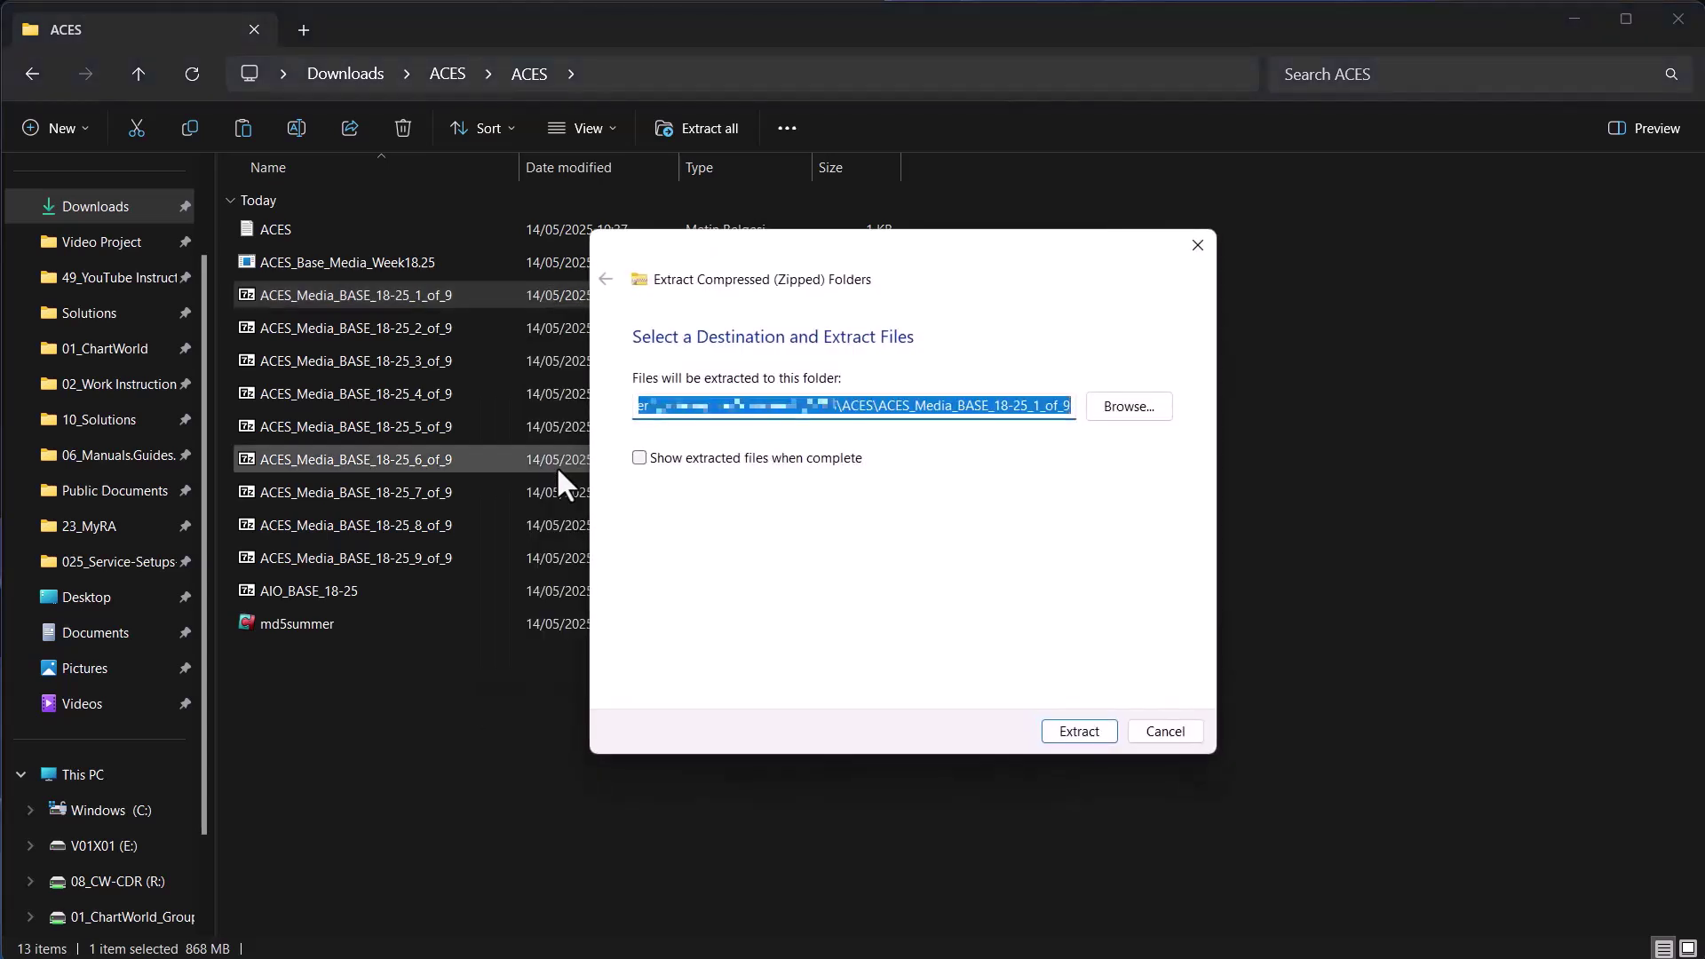
left_click(1130, 413)
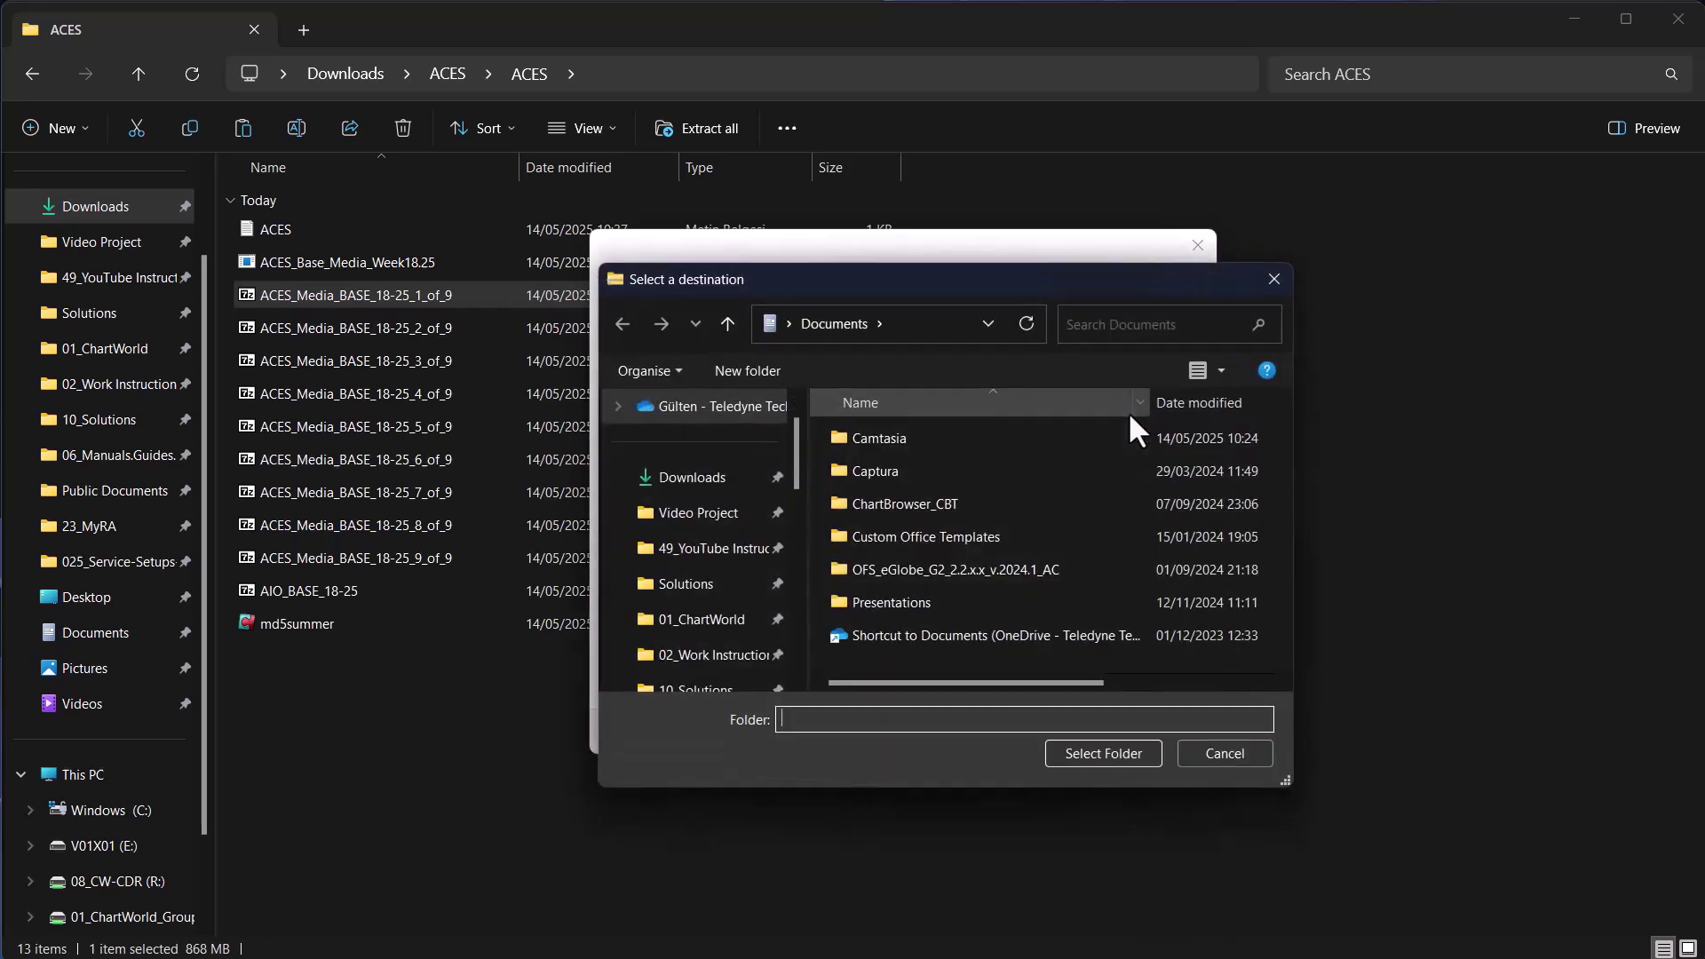
scroll(698, 568, "down", 5)
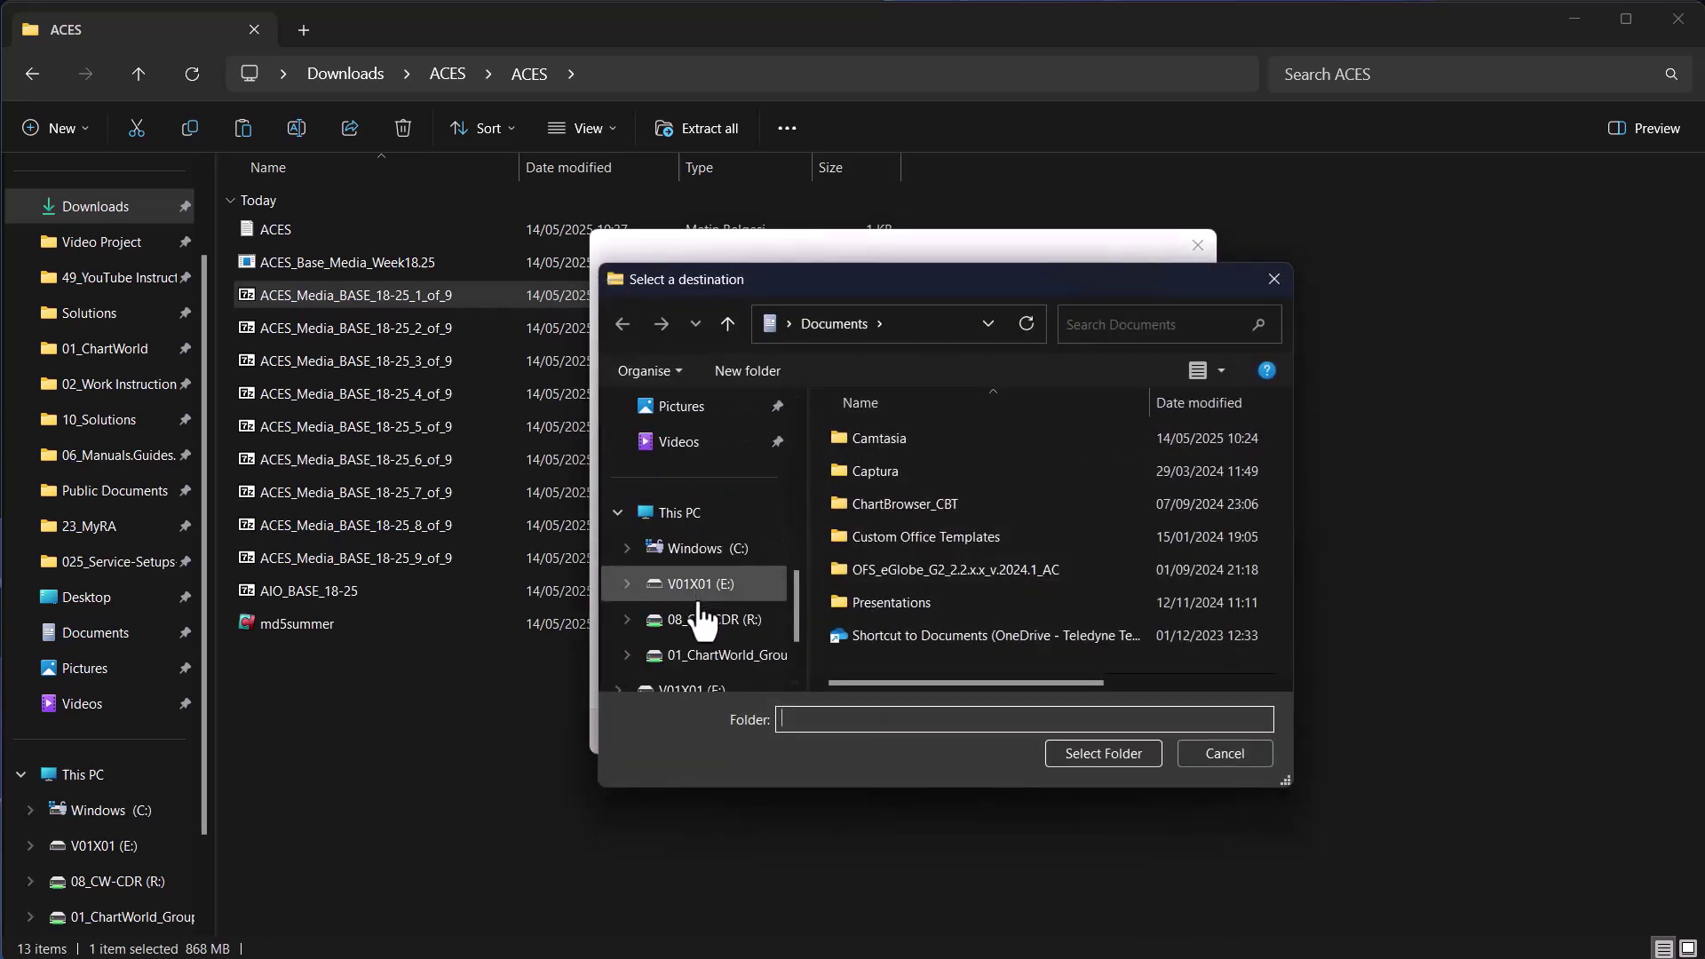
left_click(716, 581)
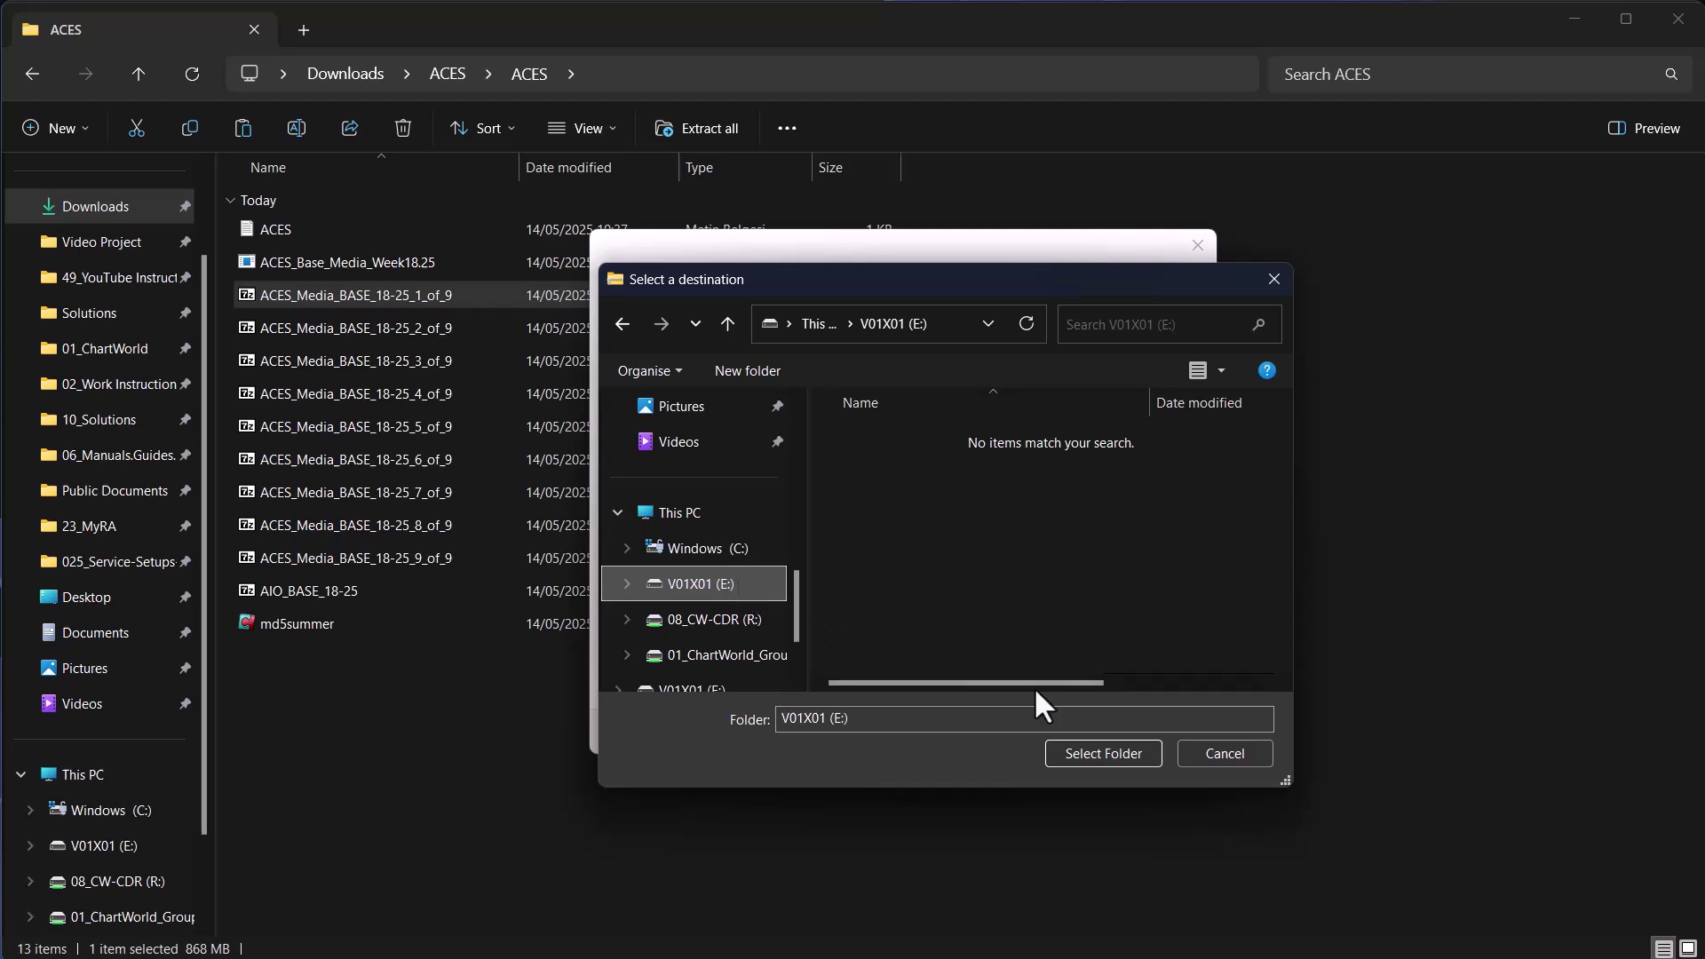
left_click(1142, 762)
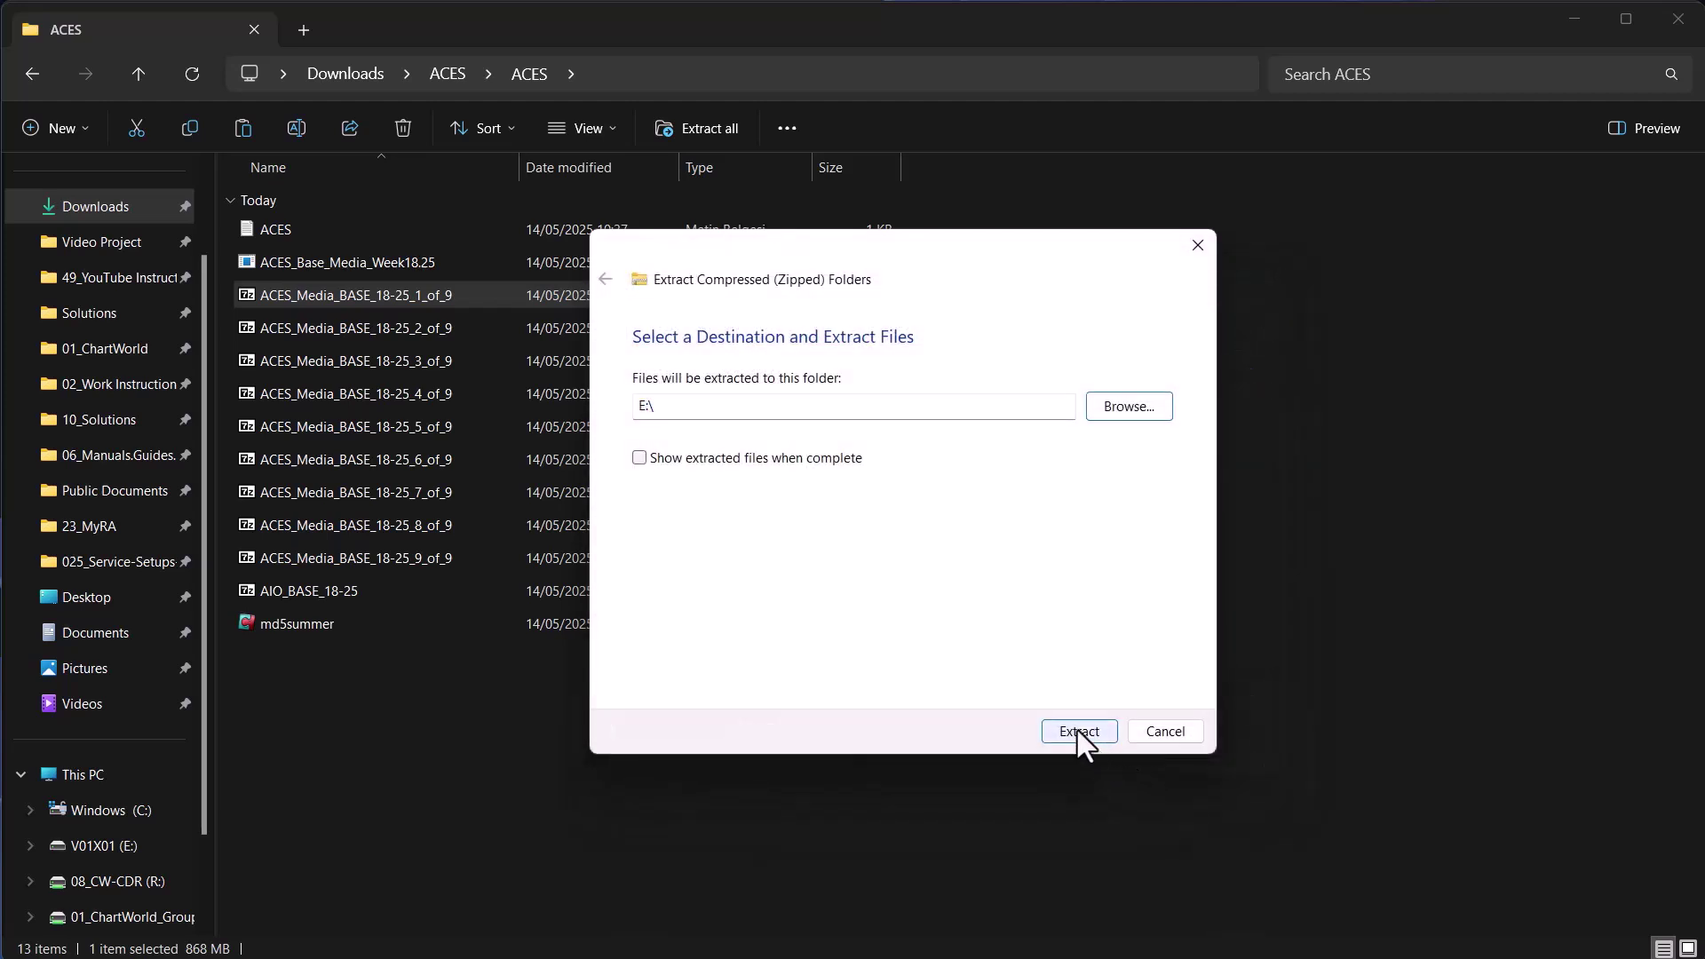
left_click(1078, 730)
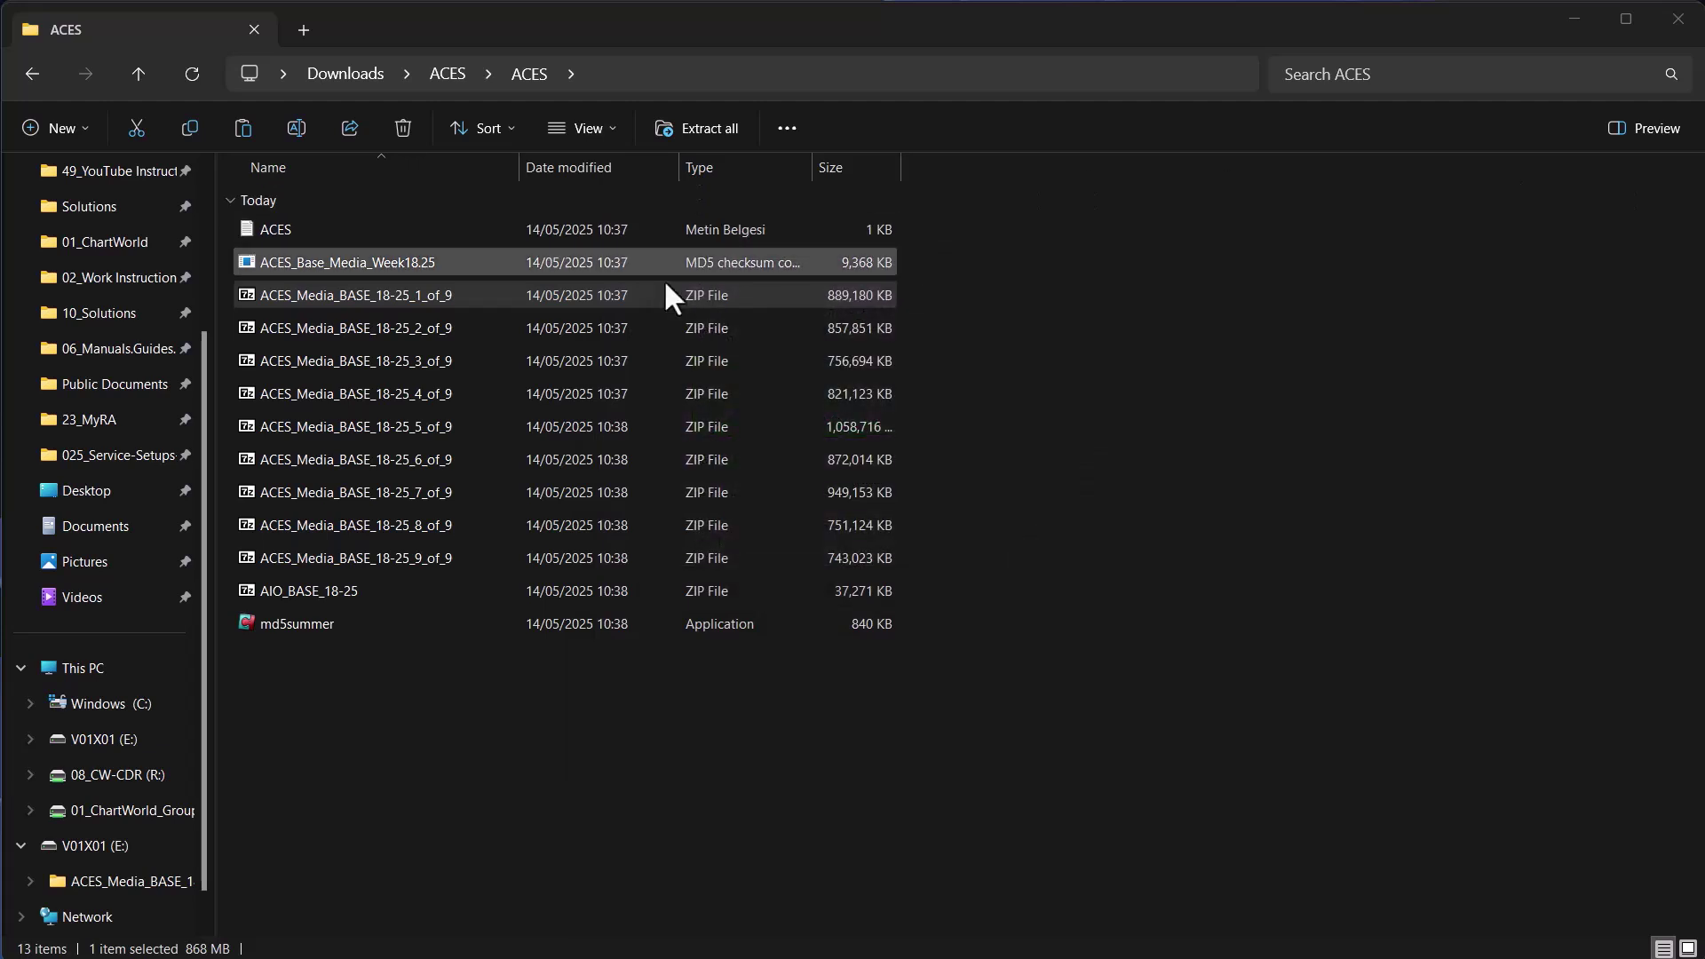
Step: Select the remaining zip parts through AIO_BASE_18-25, then view the V01X01 (D:) drive
left_click(452, 325)
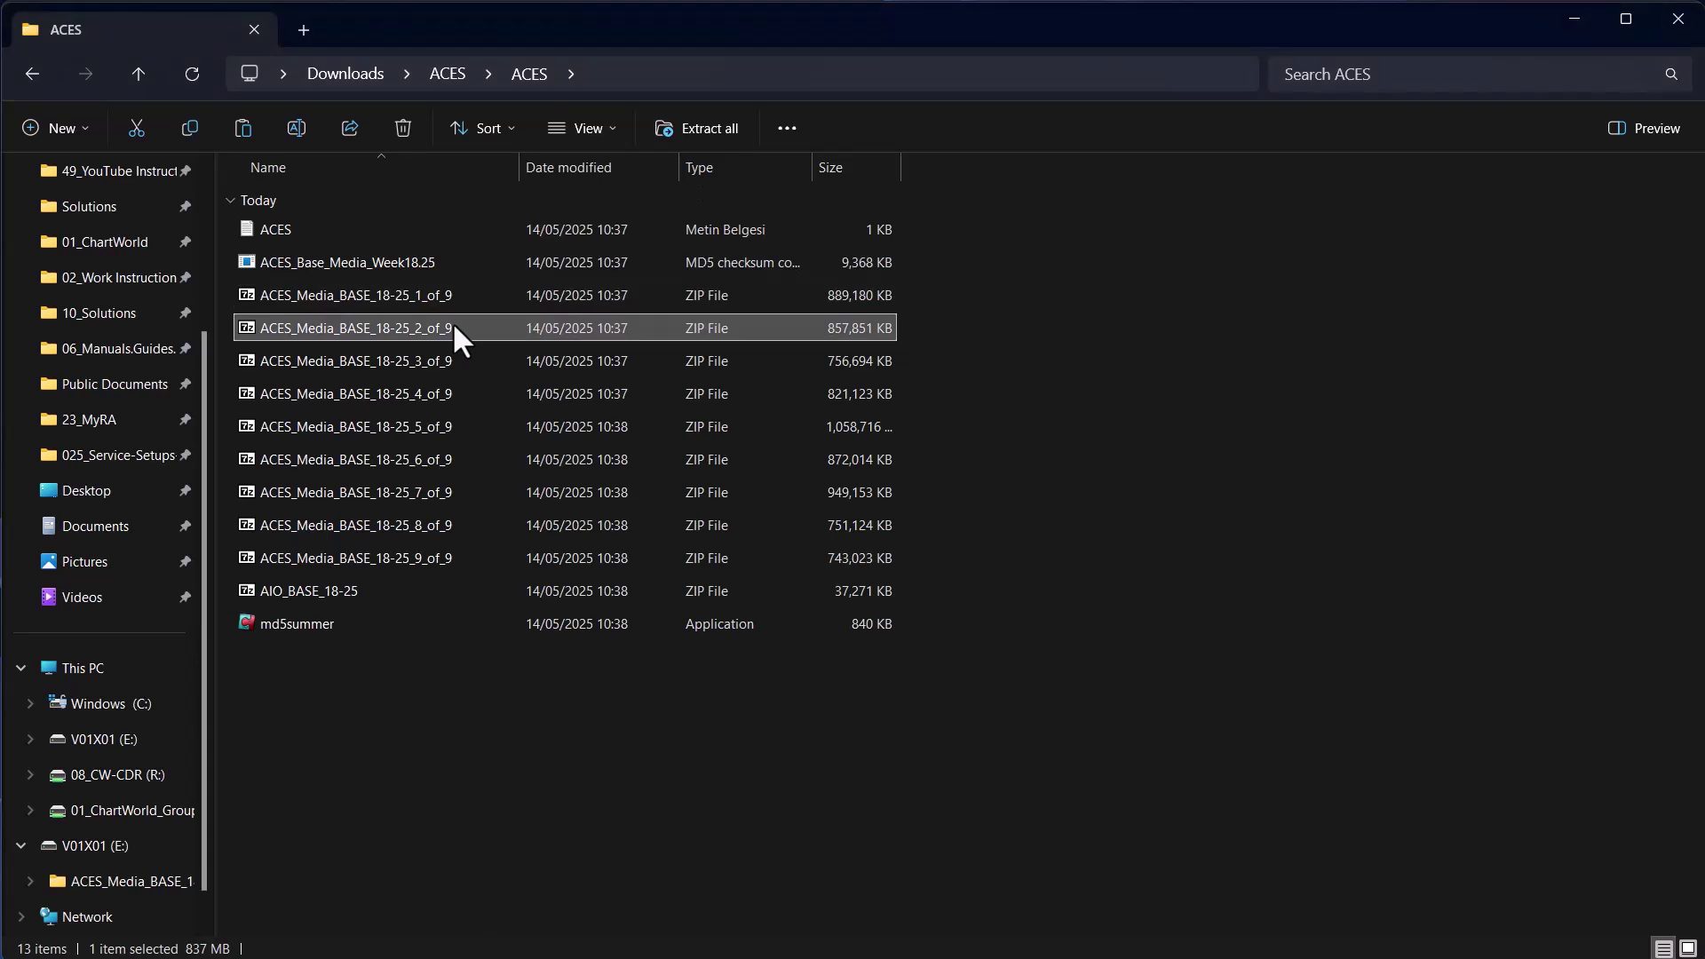
left_click(413, 601)
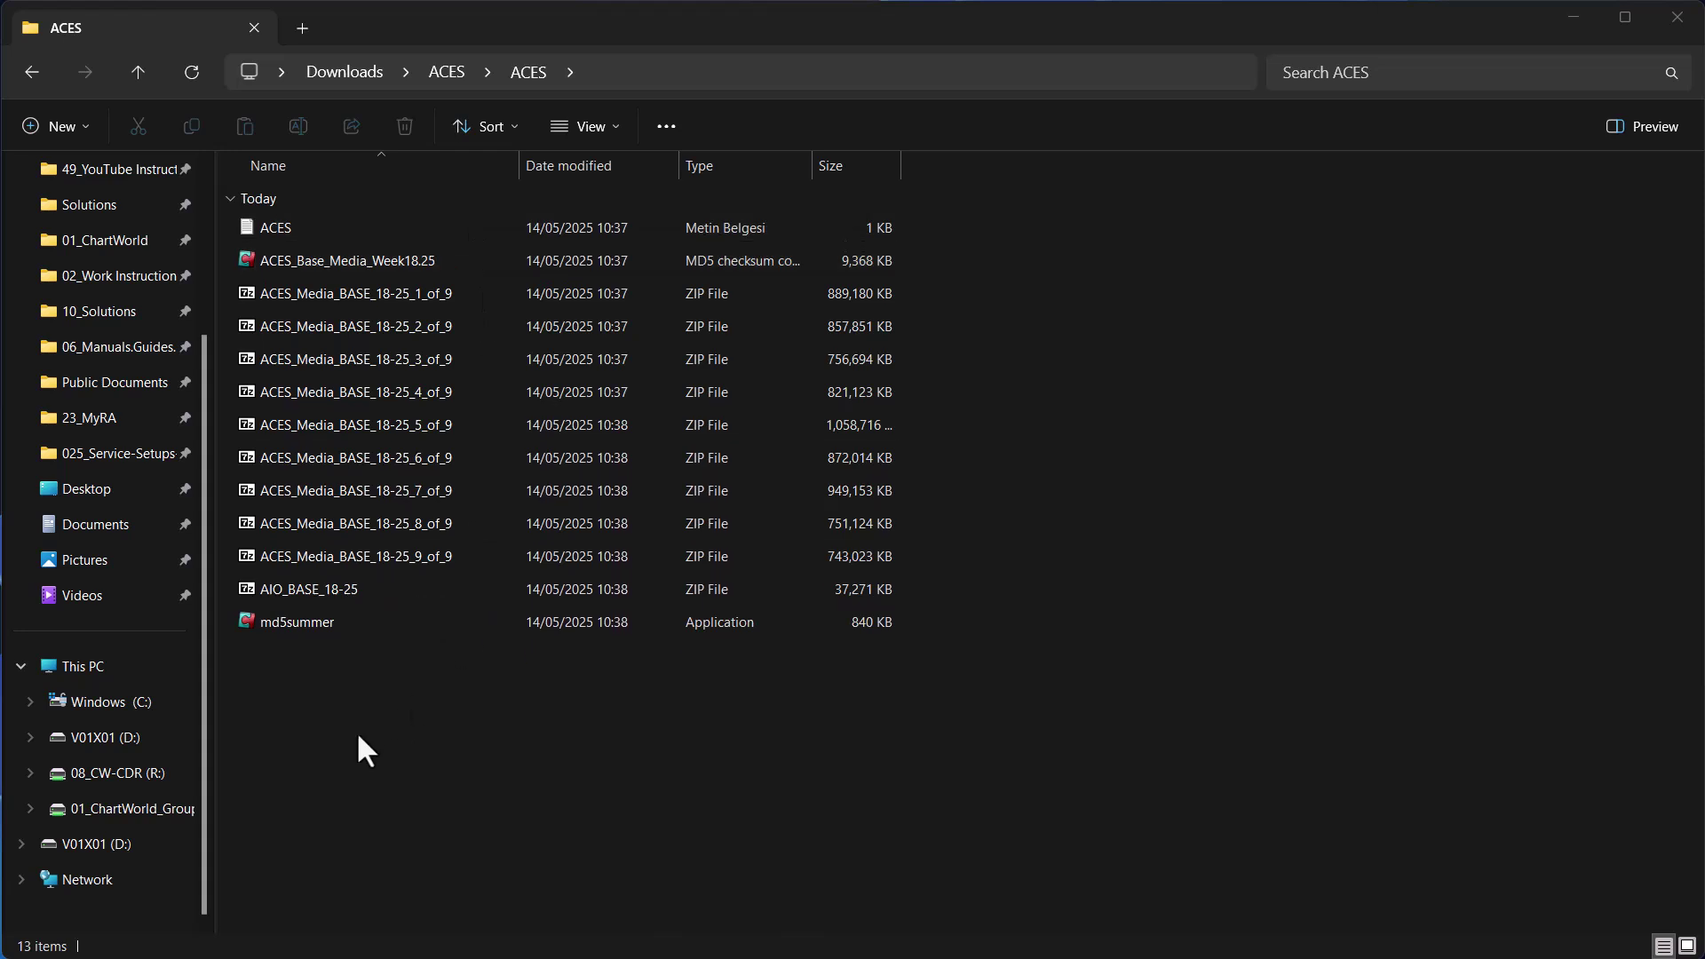
left_click(105, 737)
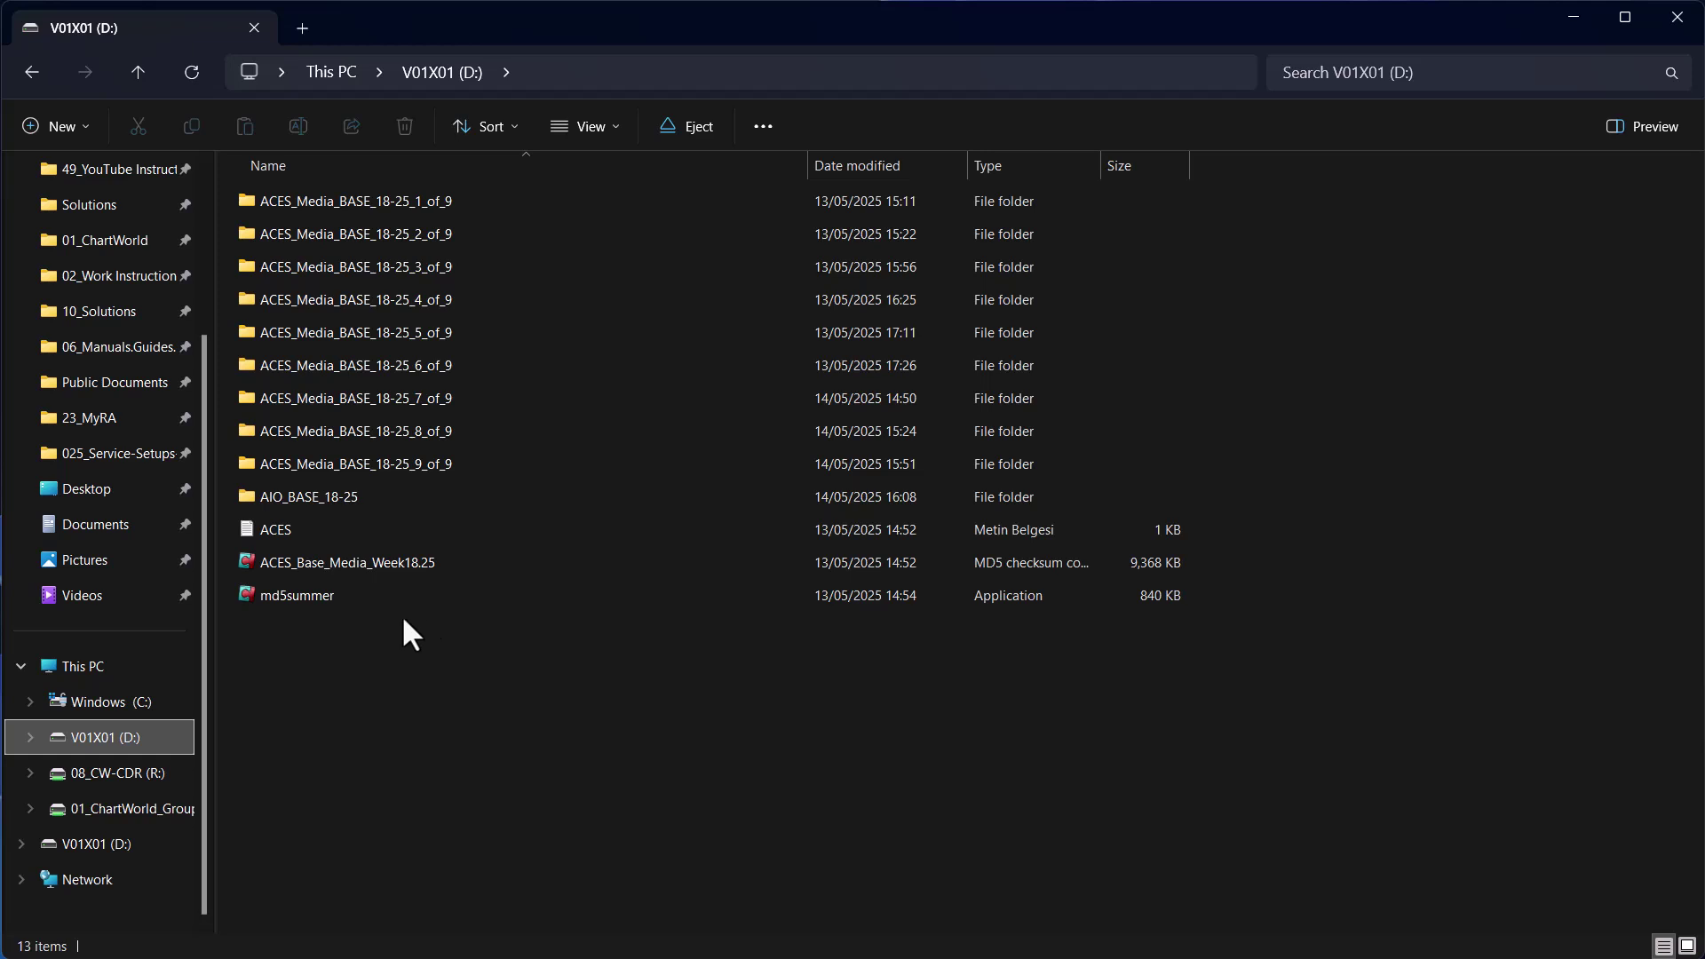
Step: Launch md5summer from the drive and choose V01X01 (D:) as the MD5 root folder
left_click(328, 596)
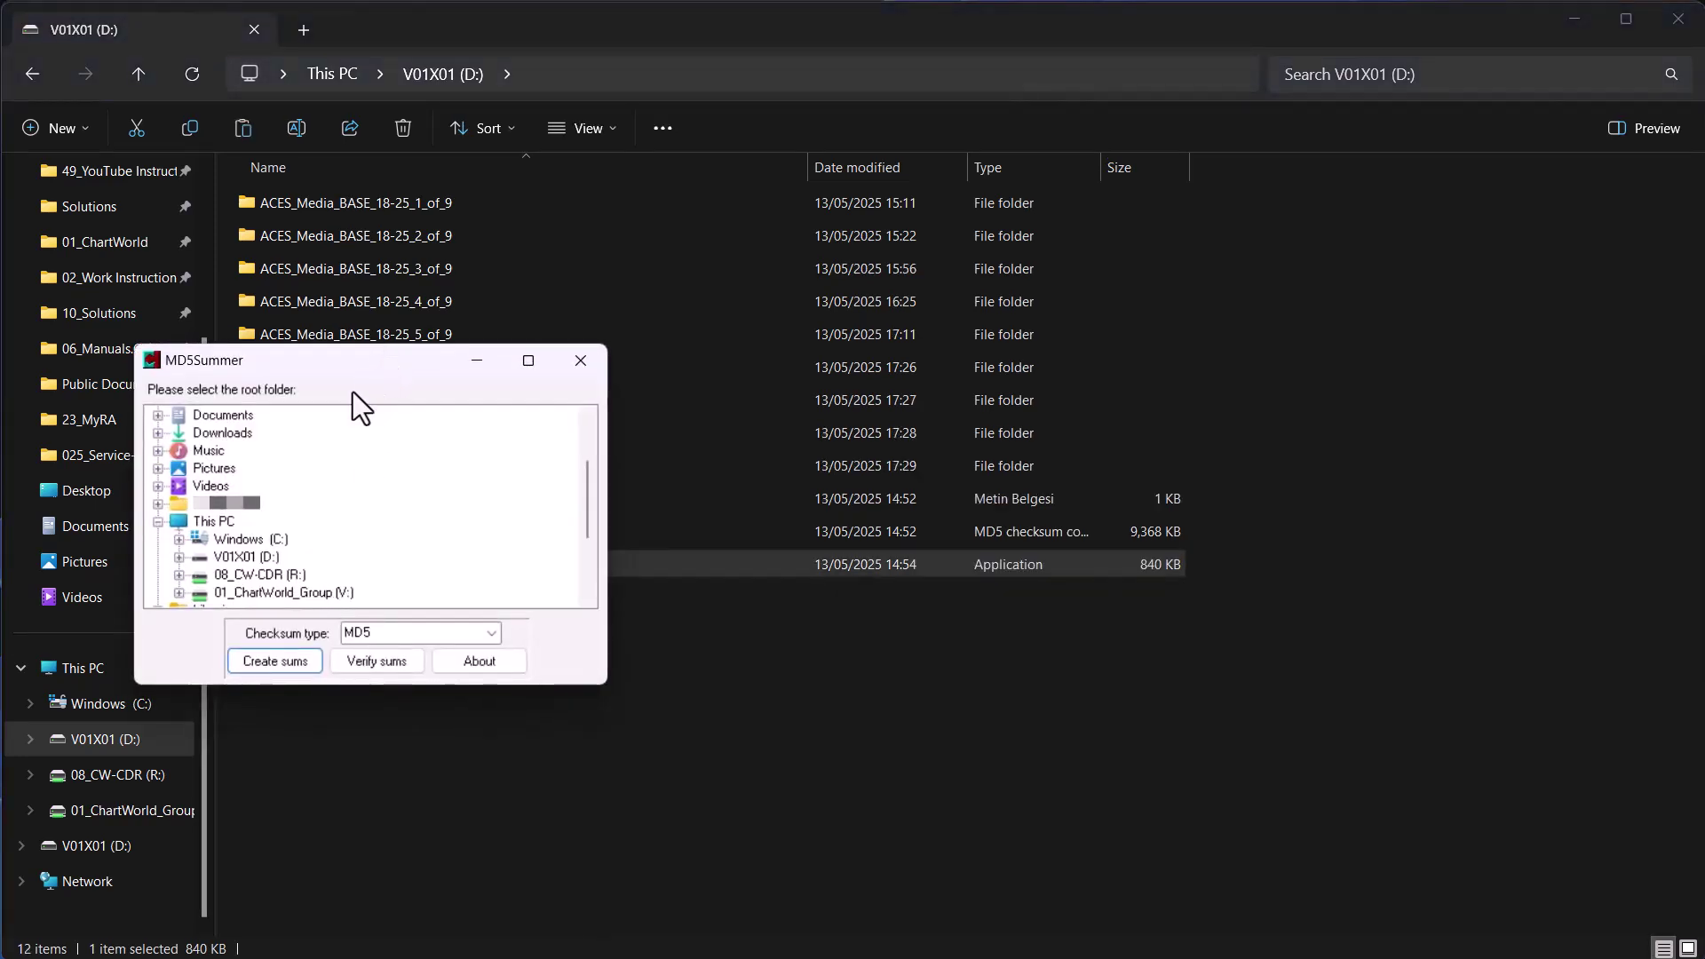
left_click(246, 556)
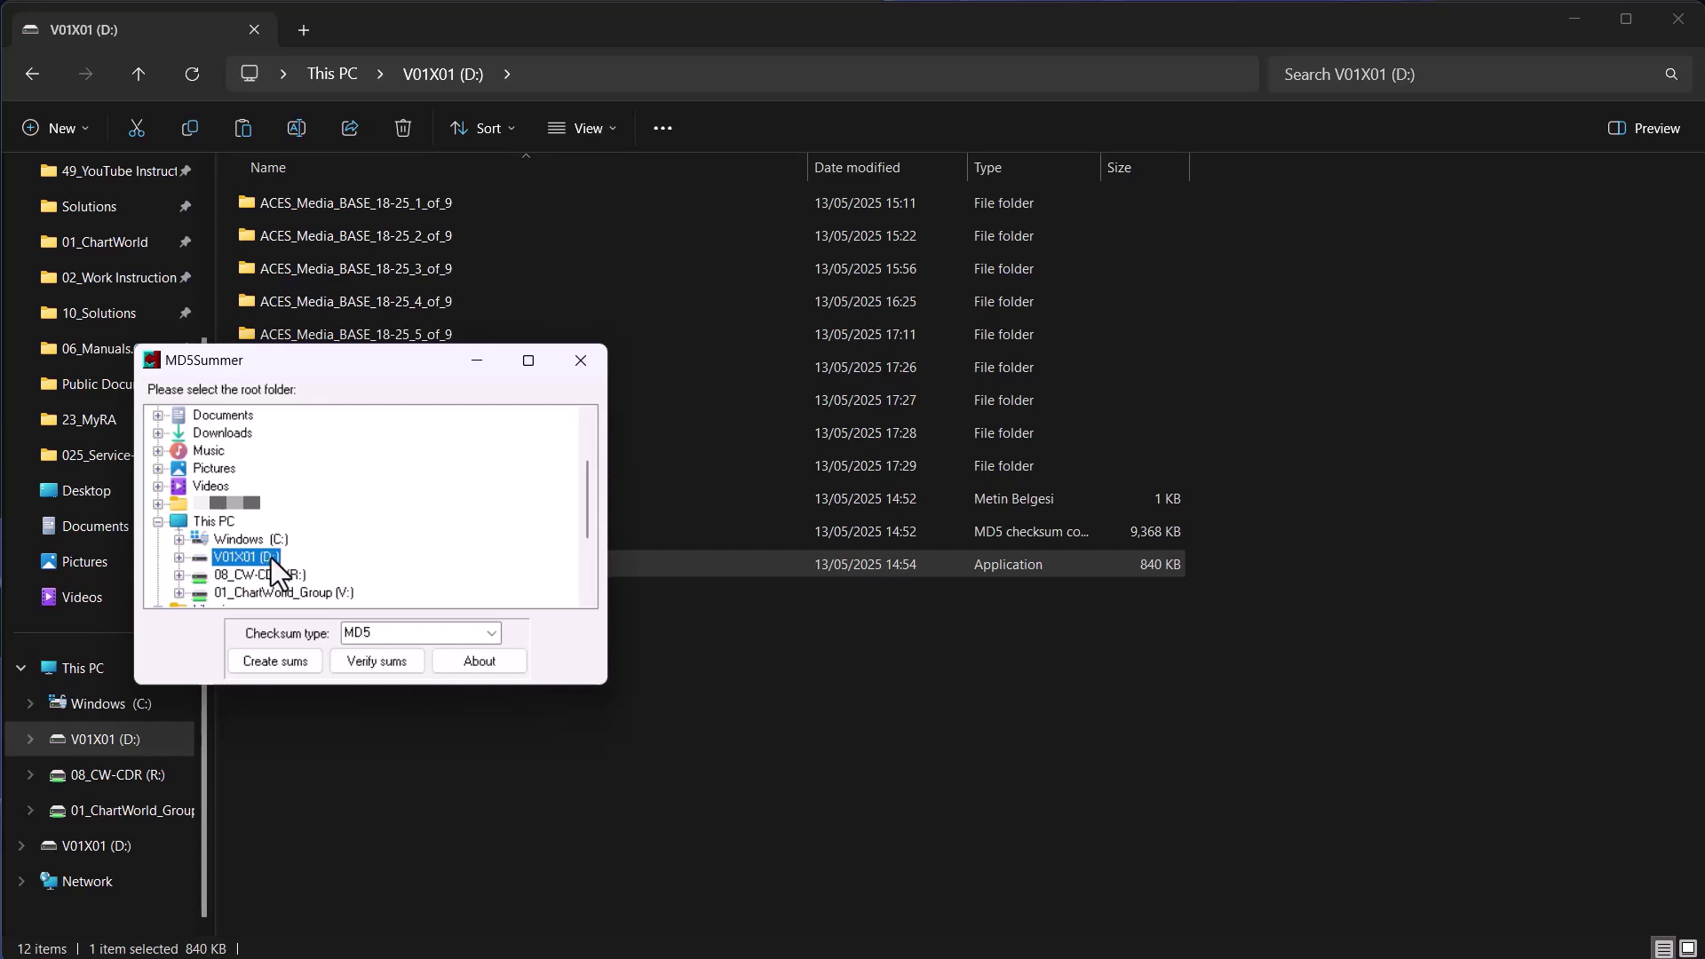
Step: Verify the drive's files against ACES_Base_Media_Week18.25, then close the results window
left_click(381, 659)
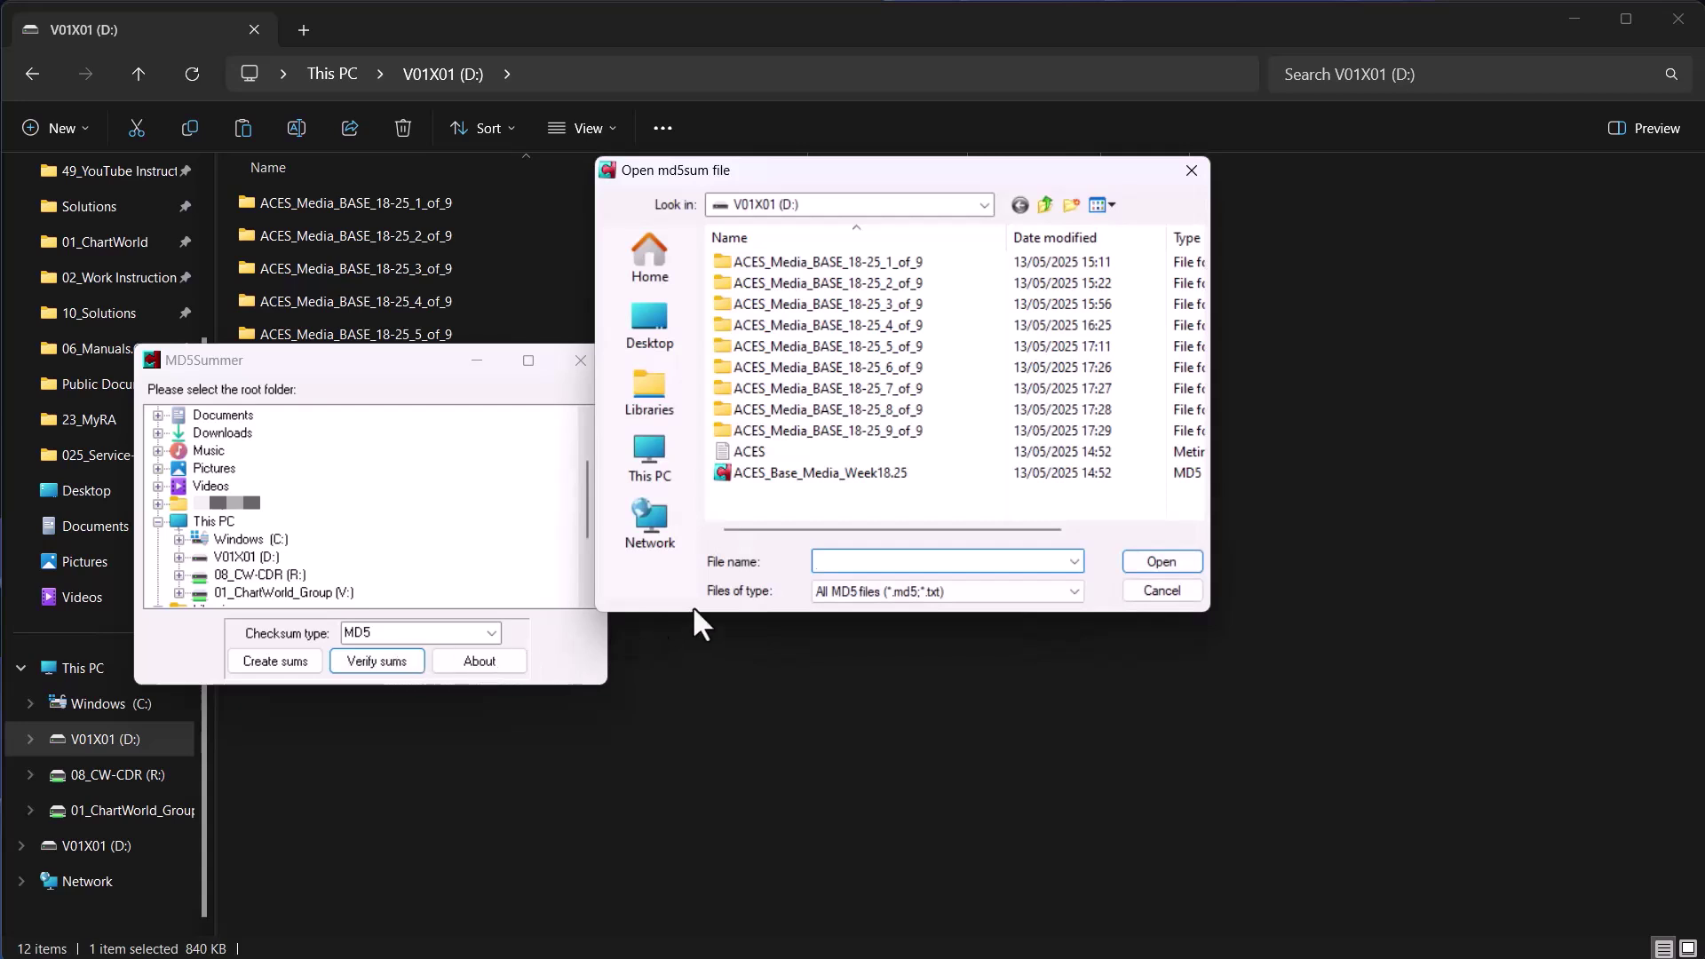
left_click(855, 475)
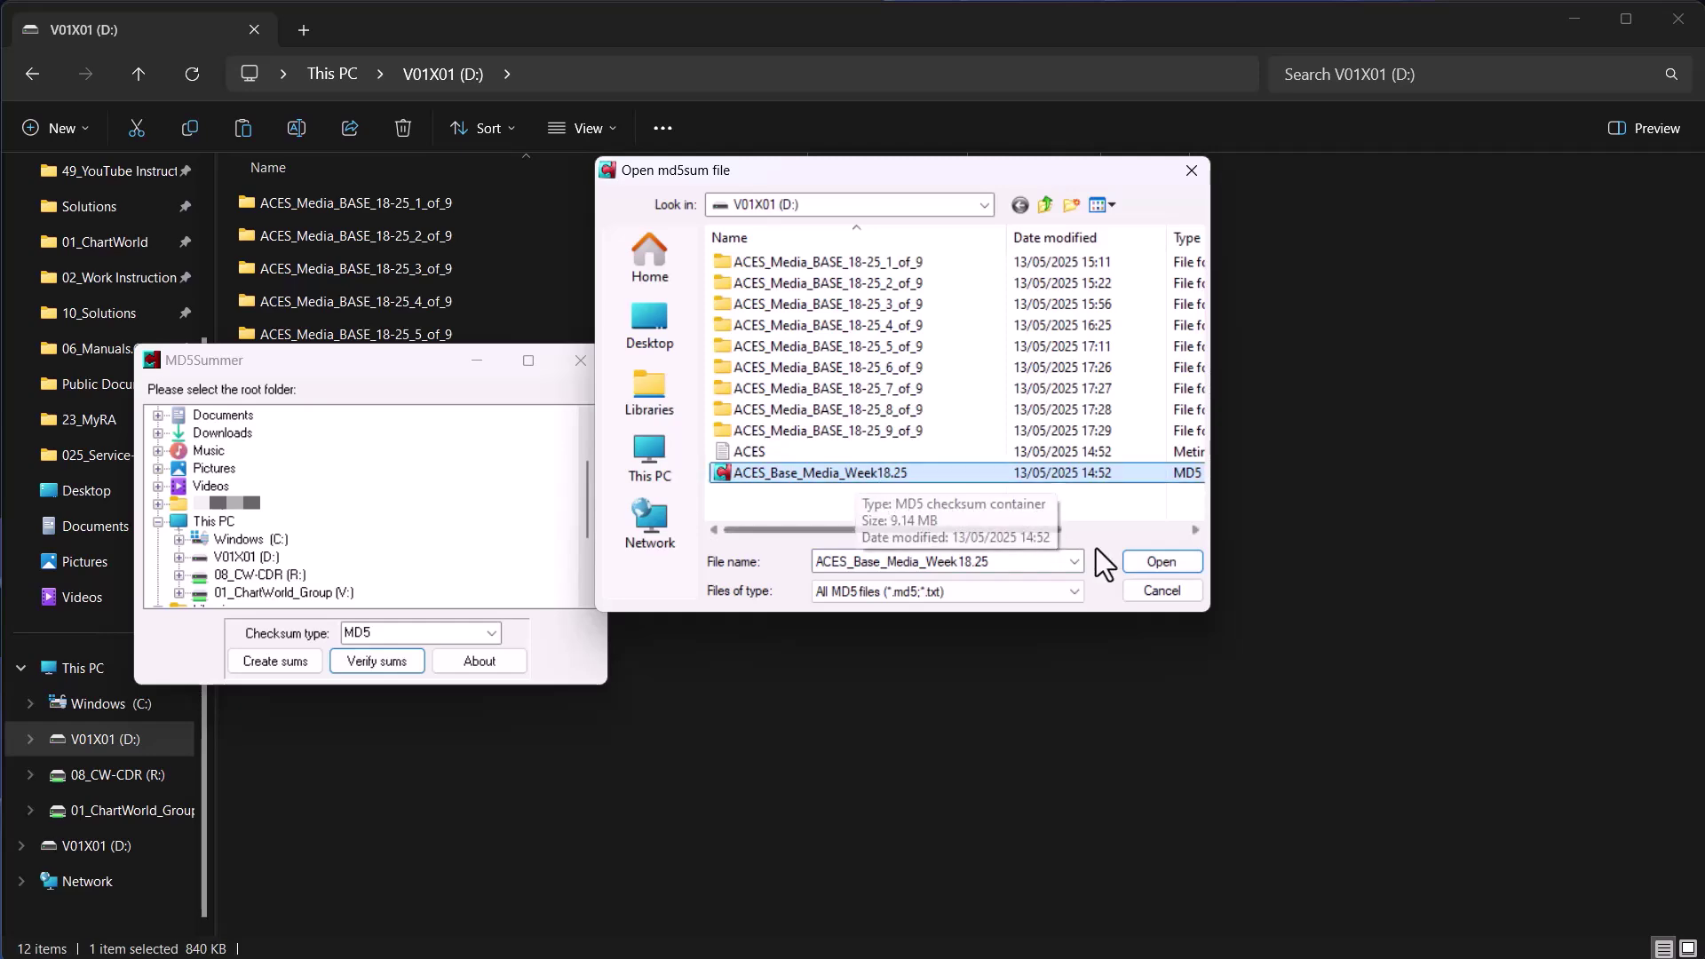
left_click(1154, 563)
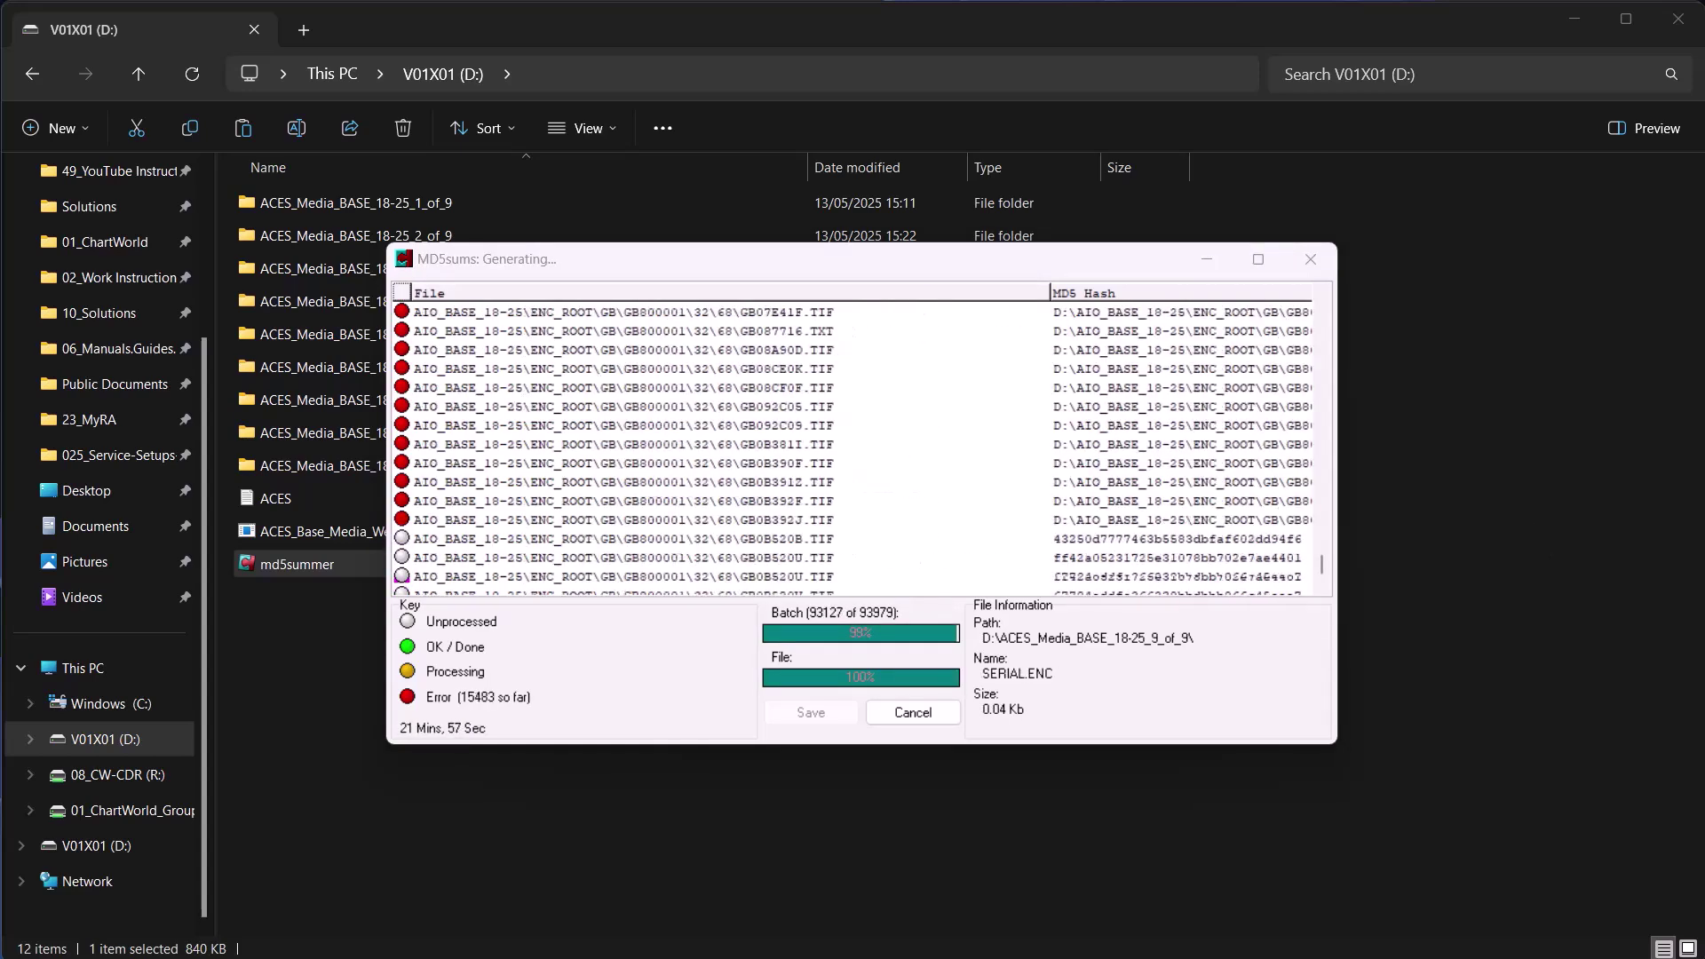
left_click(934, 716)
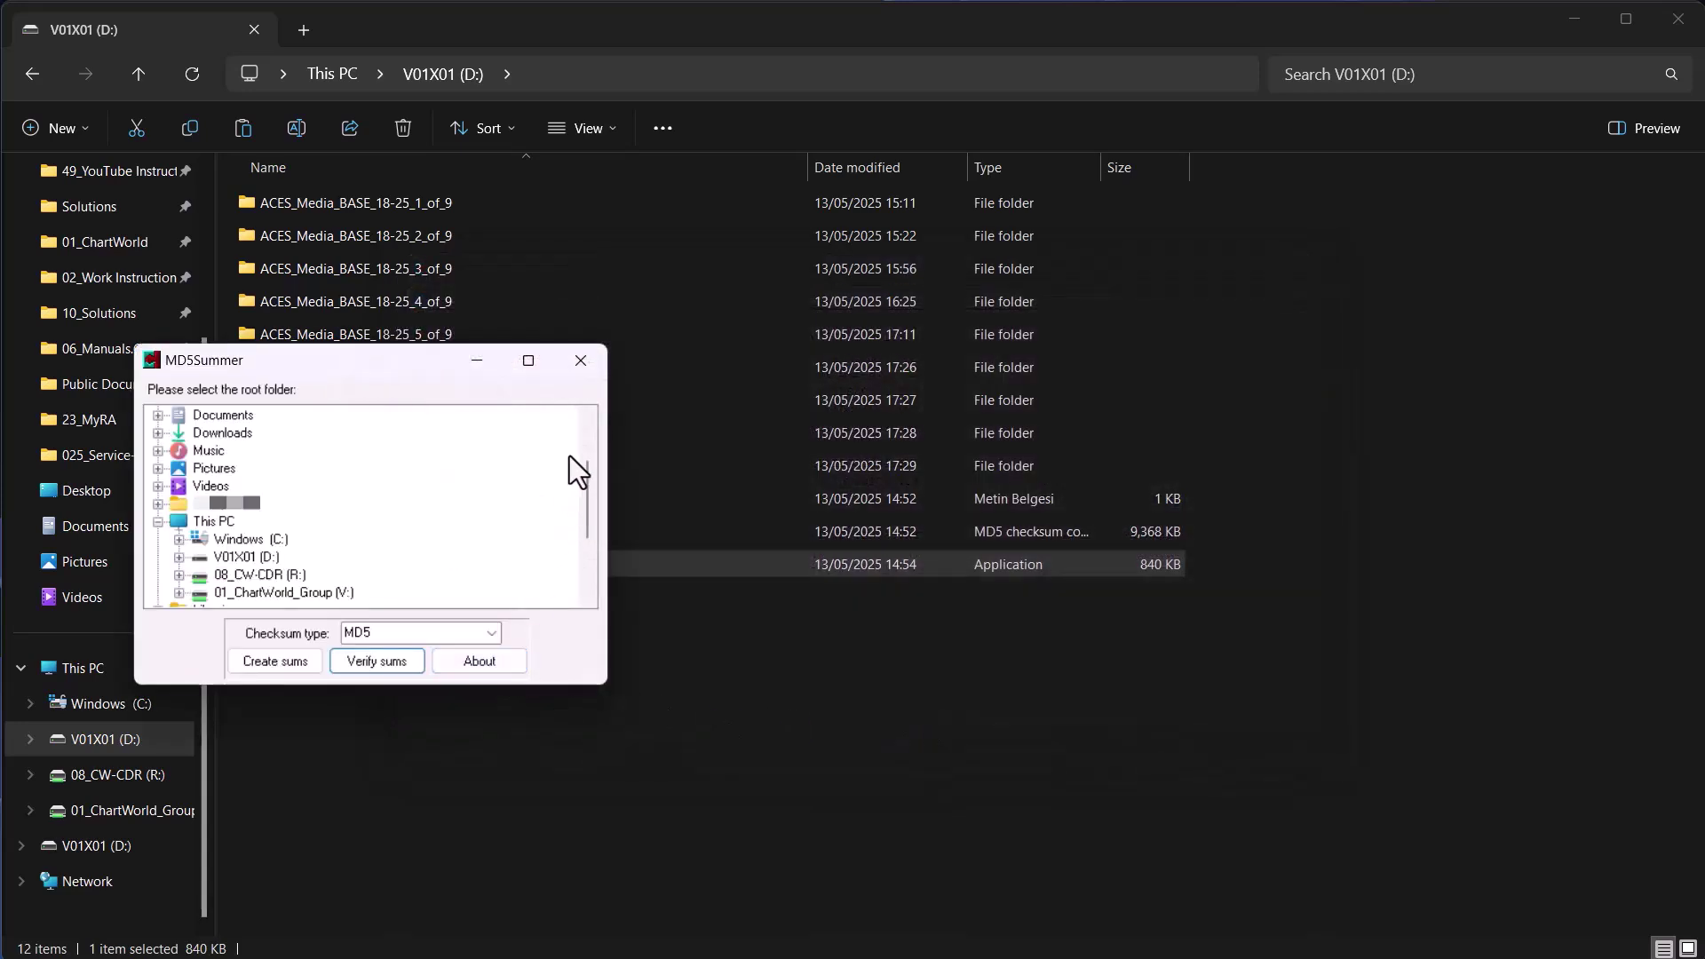
Step: Close MD5Summer, returning to the V01X01 (D:) listing
left_click(581, 361)
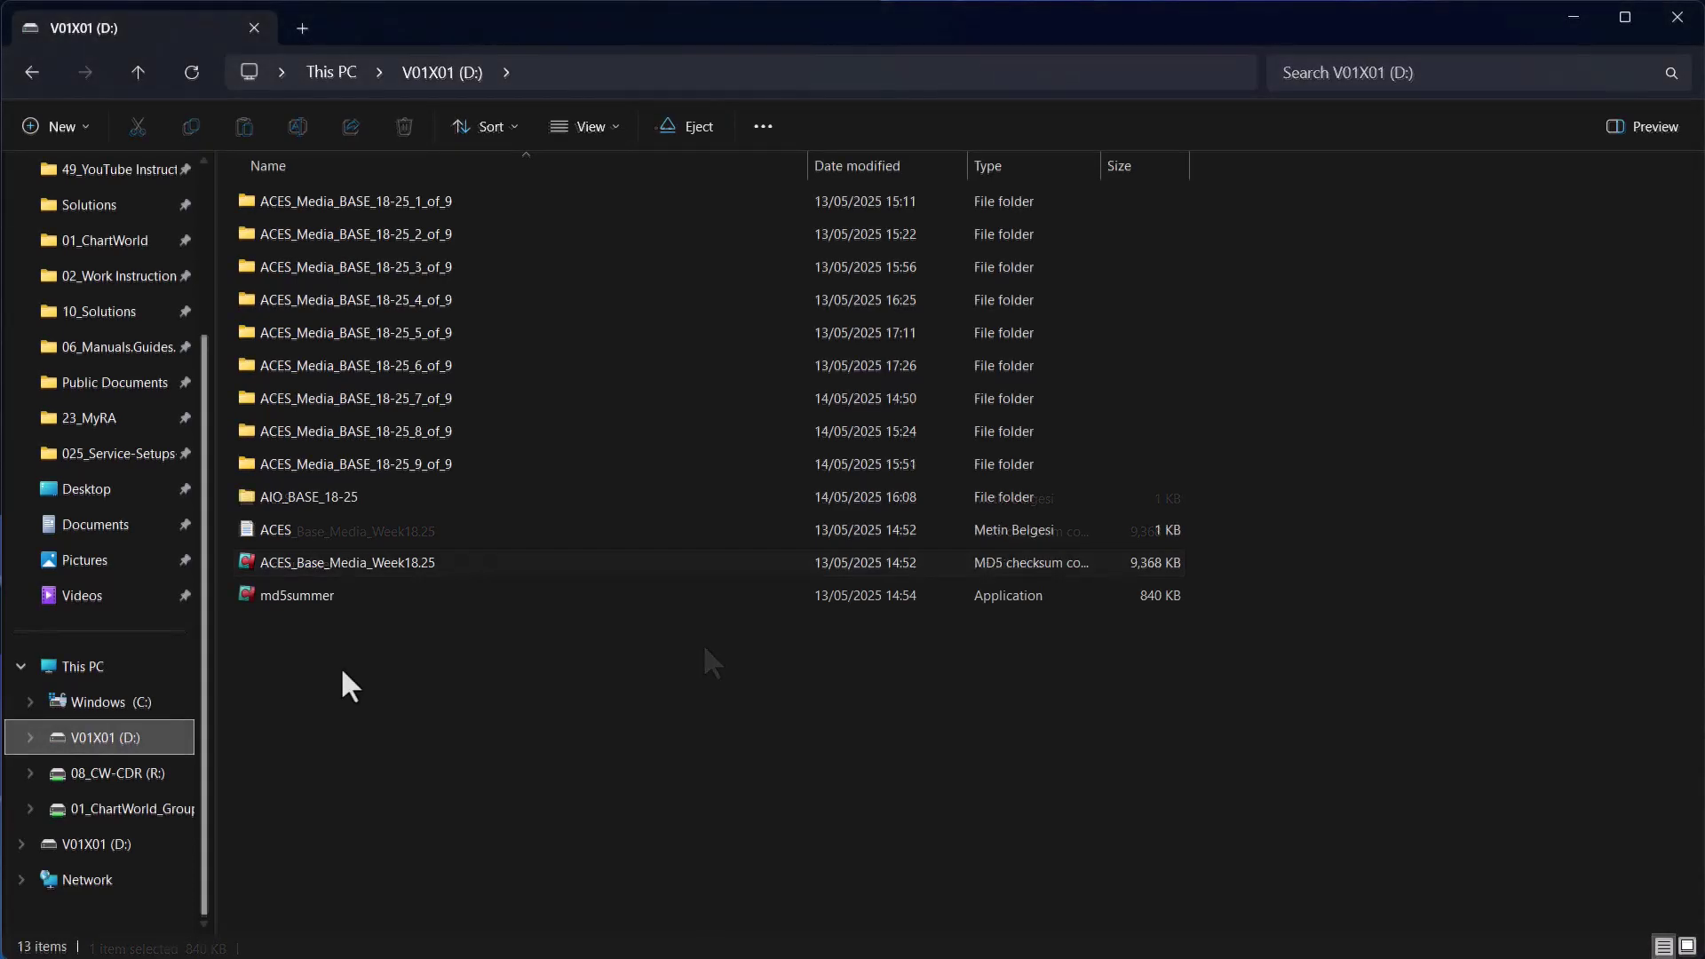